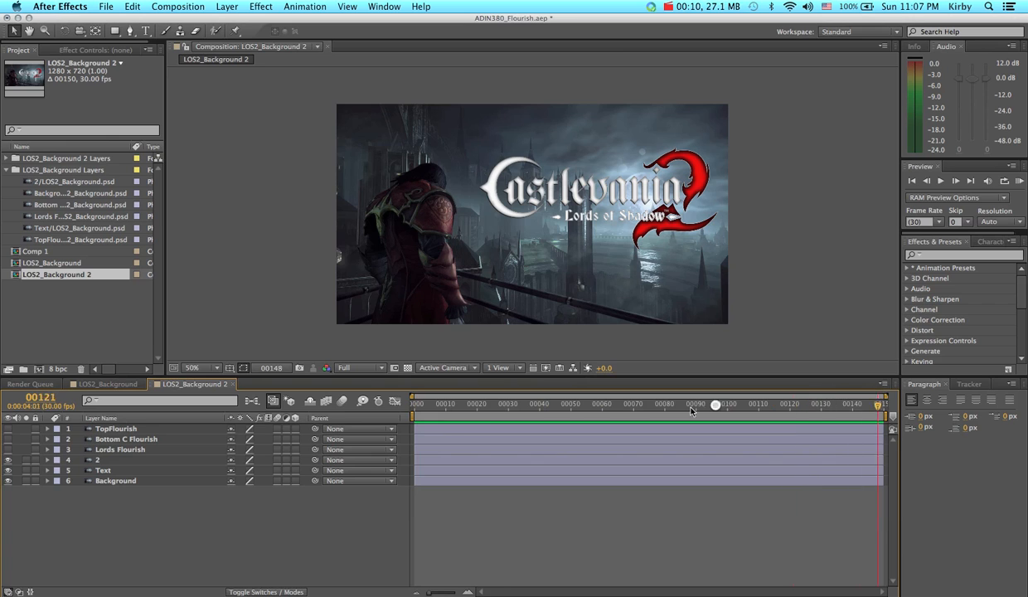
# - Return to frame 0 and turn on the visibility of the TopFlourish, Bottom C Flourish and Lords Flourish layers
pyautogui.press('Home')
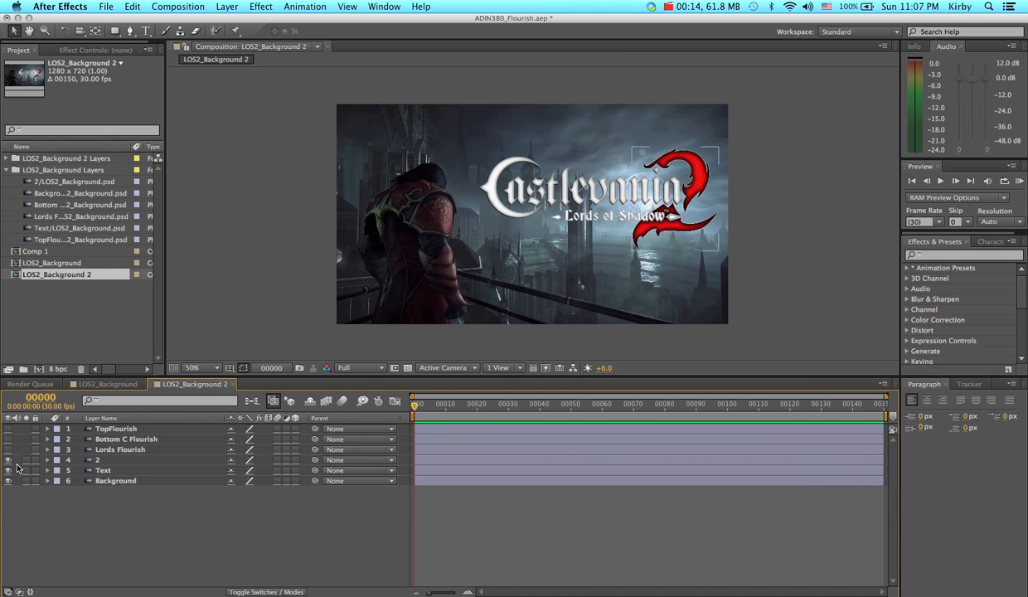
pyautogui.click(9, 438)
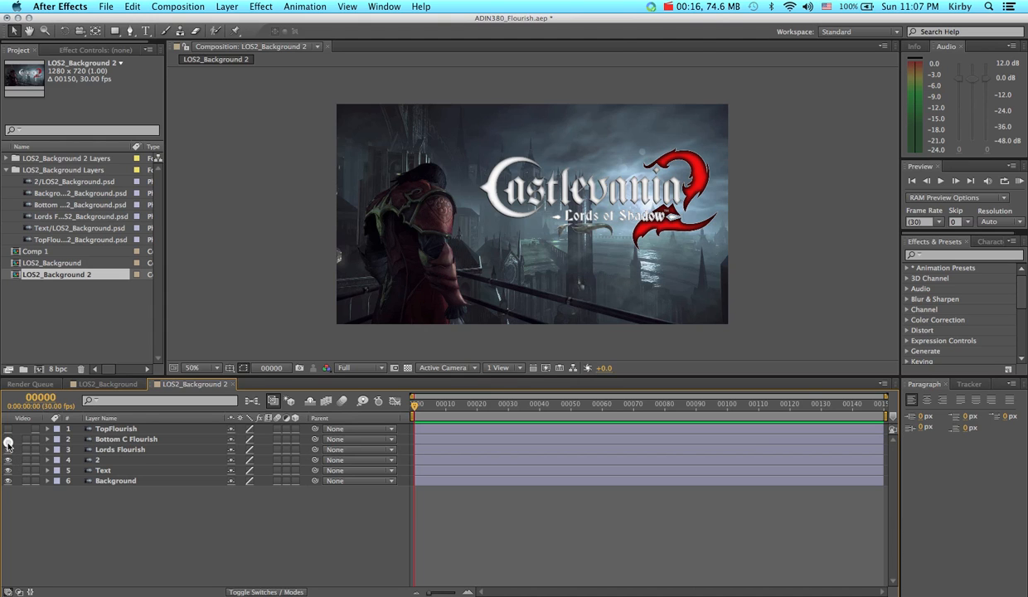
pyautogui.click(9, 438)
pyautogui.click(9, 438)
pyautogui.click(10, 429)
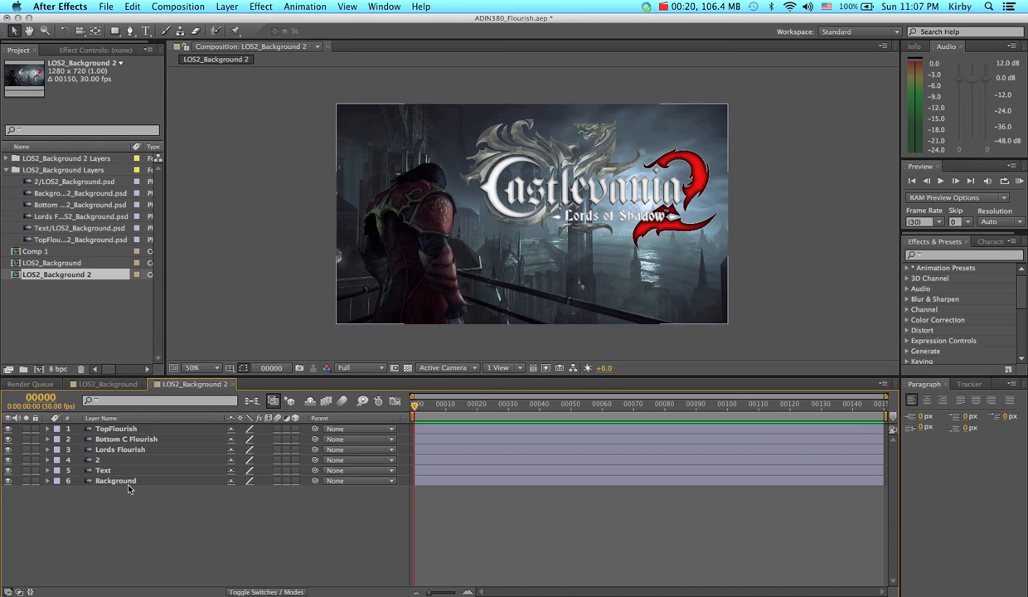
# - Solo the Background and Text layers one at a time to view each on its own
pyautogui.click(27, 482)
pyautogui.click(26, 482)
pyautogui.click(26, 470)
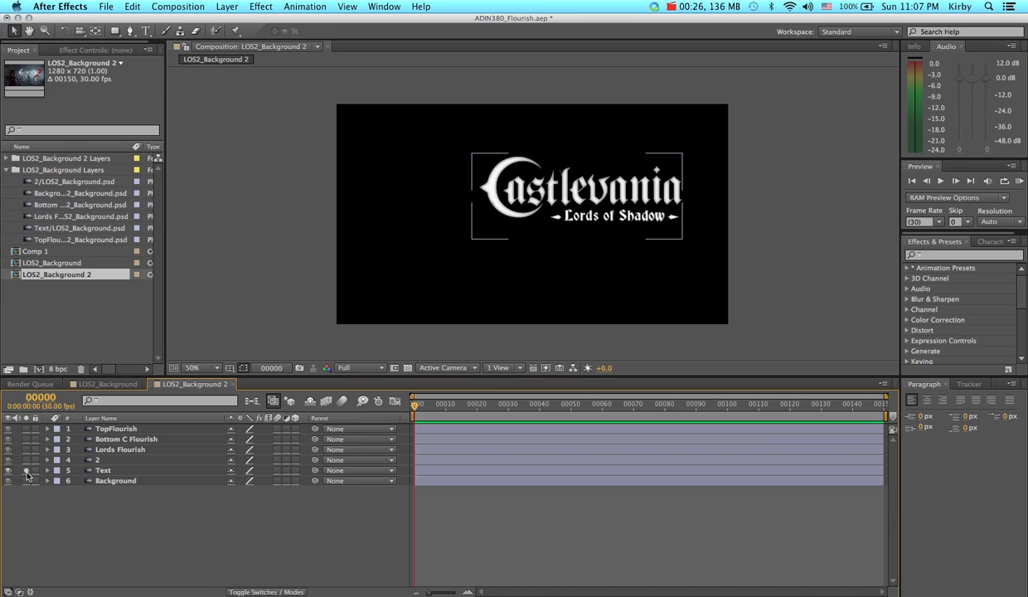
pyautogui.click(26, 471)
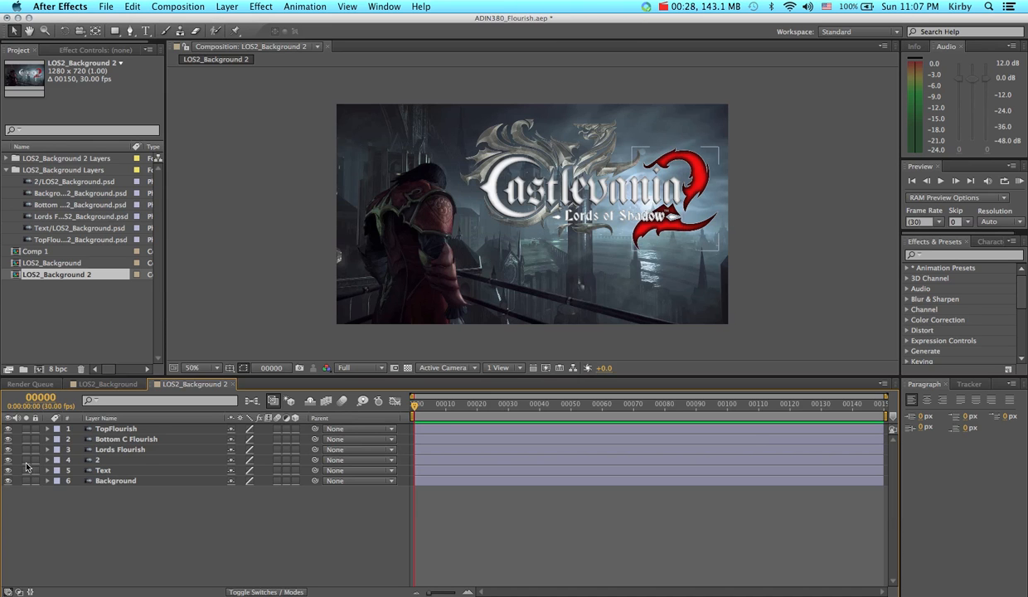
# - Solo the 2 layer and inspect its cut-out area near the subtitle up close, then restore the full composite
pyautogui.click(26, 461)
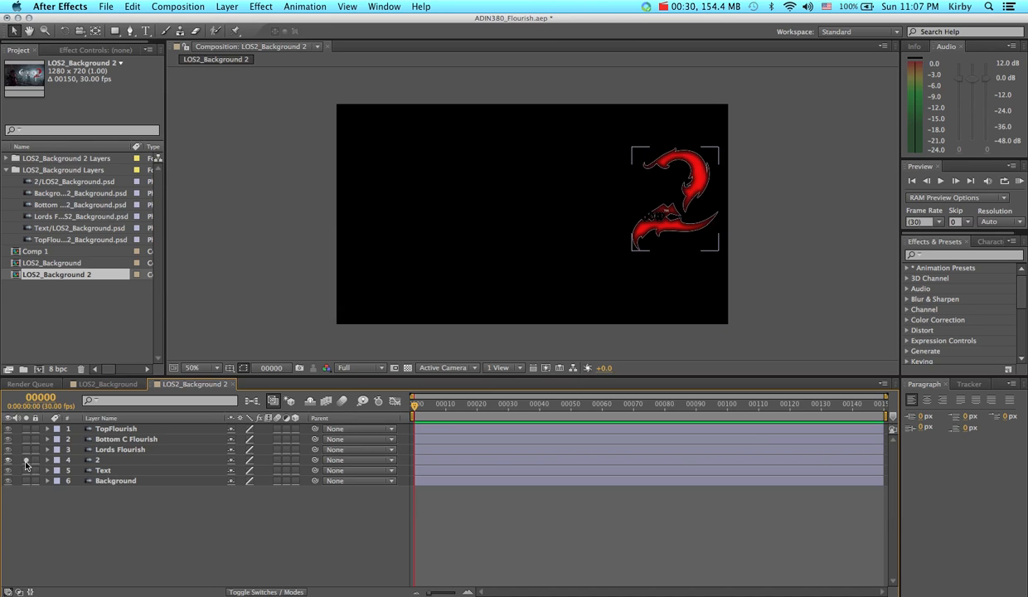
pyautogui.press('z')
pyautogui.moveTo(606, 197); pyautogui.dragTo(667, 229)
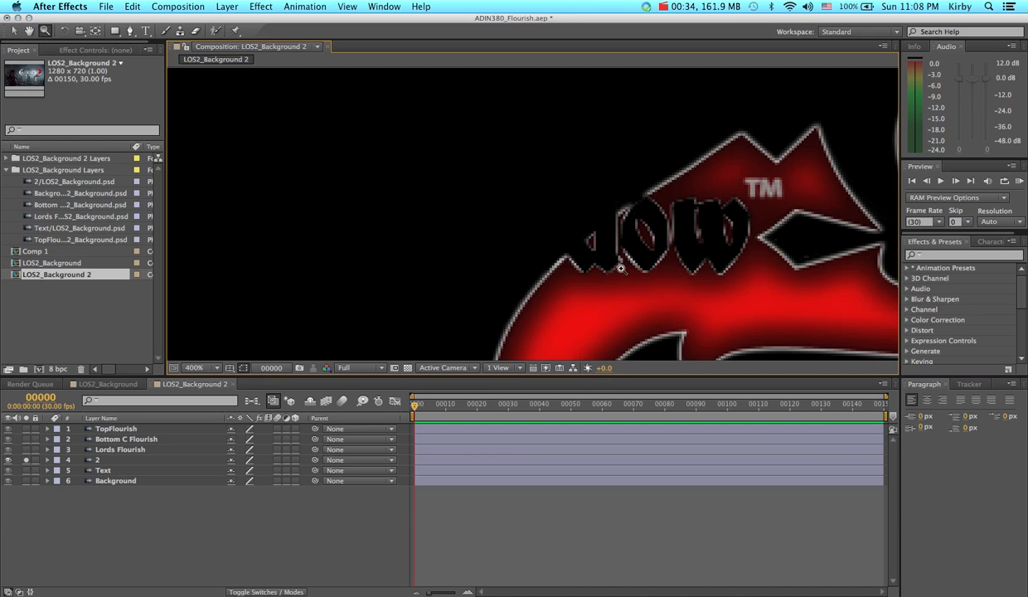
pyautogui.keyDown('alt'); pyautogui.click(605, 252); pyautogui.keyUp('alt')
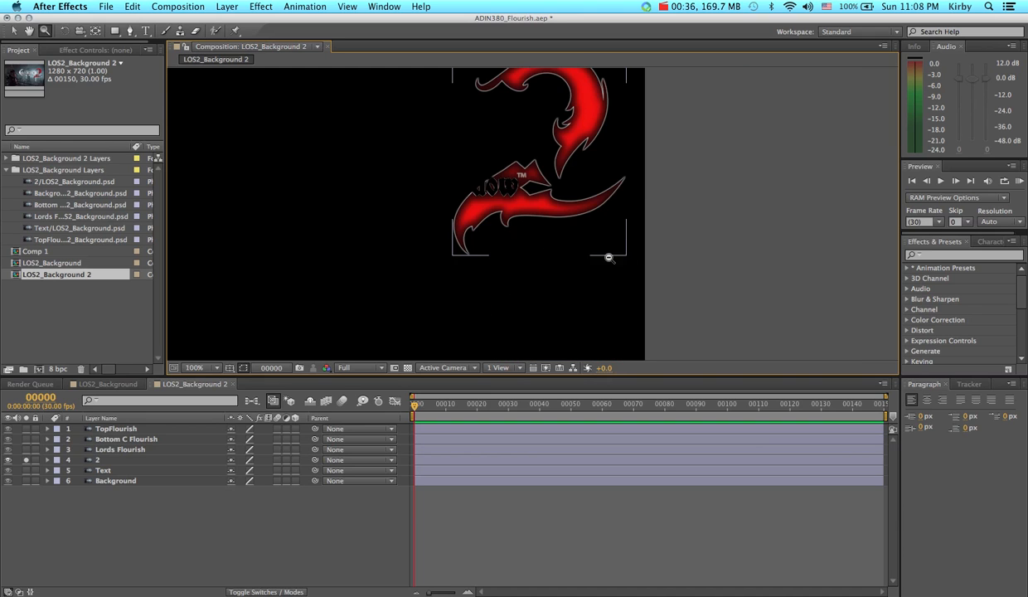
pyautogui.keyDown('alt'); pyautogui.click(517, 239); pyautogui.keyUp('alt')
pyautogui.moveTo(426, 201); pyautogui.dragTo(550, 253)
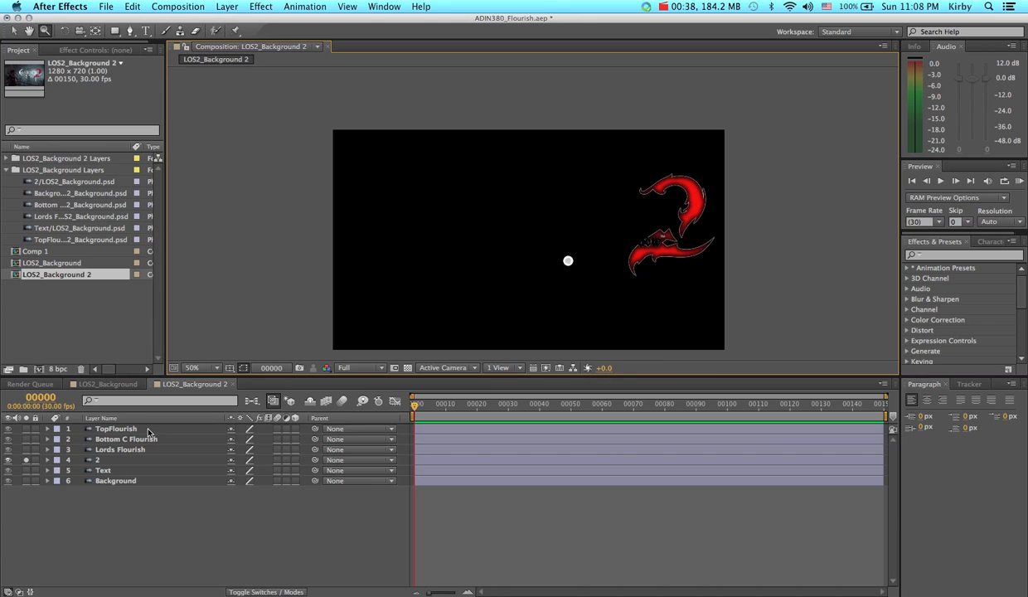
pyautogui.click(26, 459)
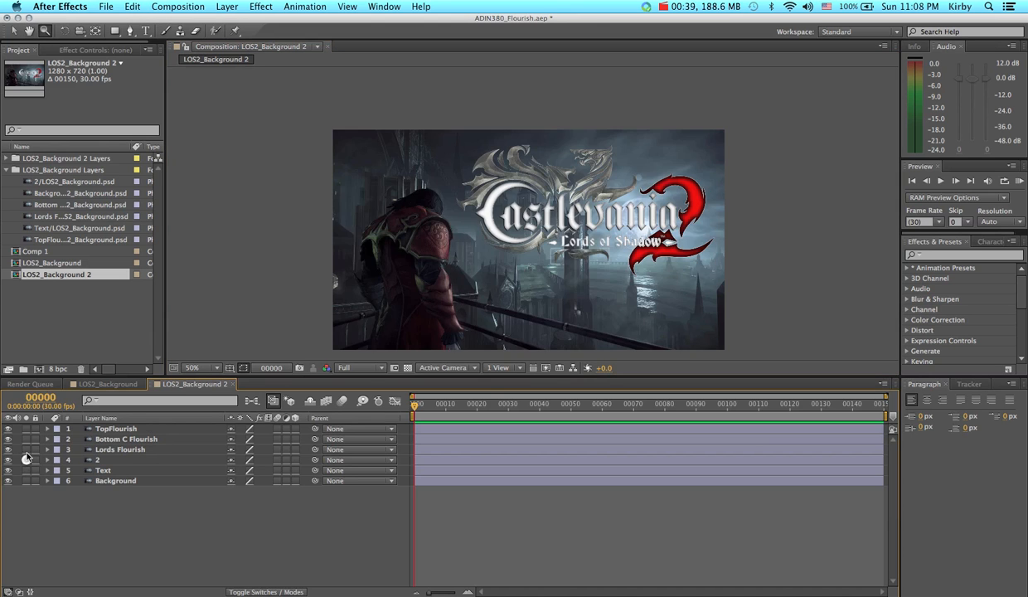
# - Inspect the Lords Flourish and Bottom C Flourish layers in solo, comparing Bottom C Flourish with the Text layer
pyautogui.click(26, 449)
pyautogui.click(26, 449)
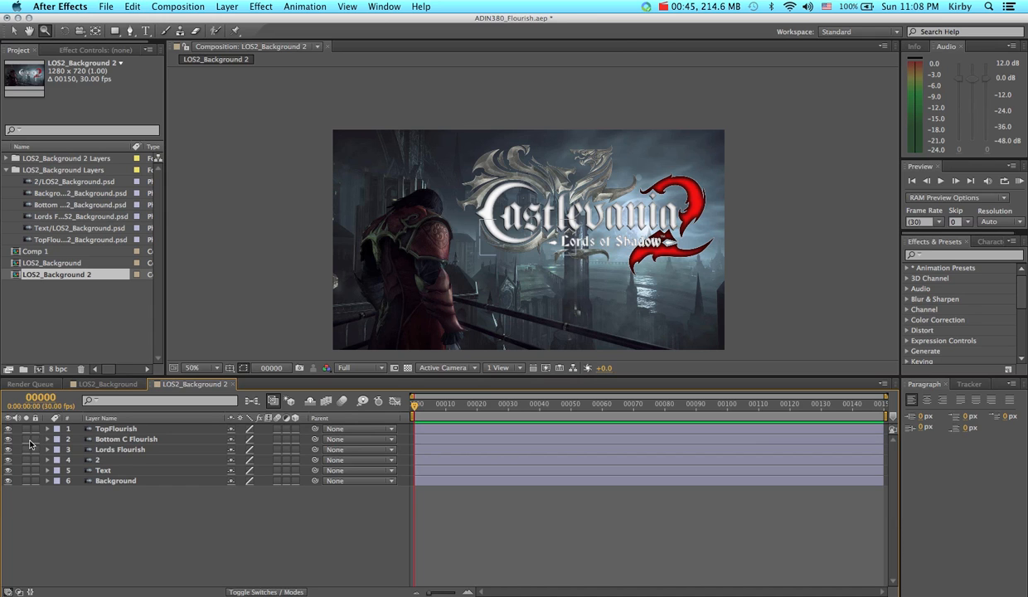
pyautogui.click(27, 439)
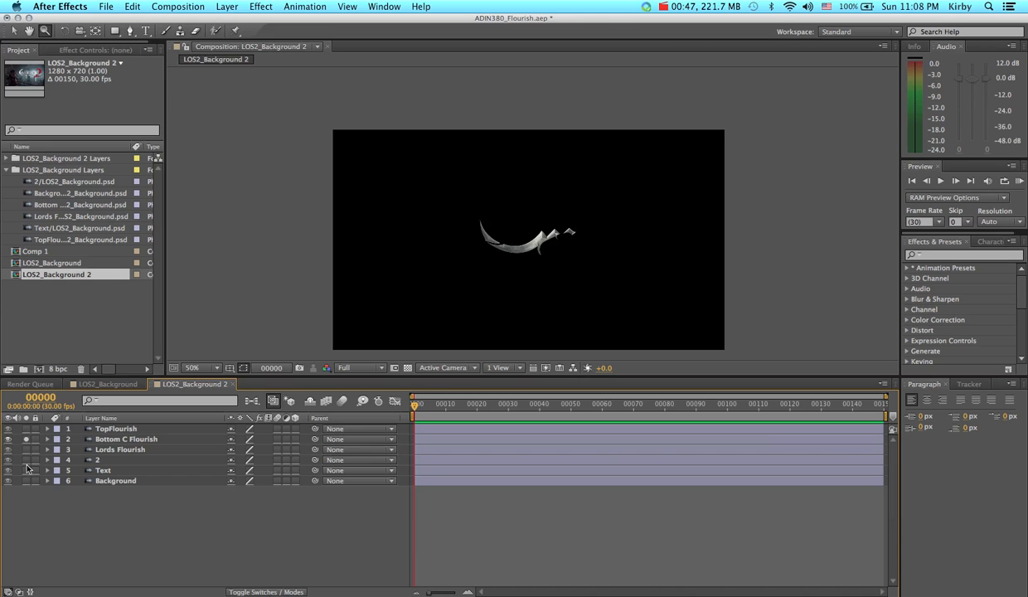
pyautogui.click(25, 470)
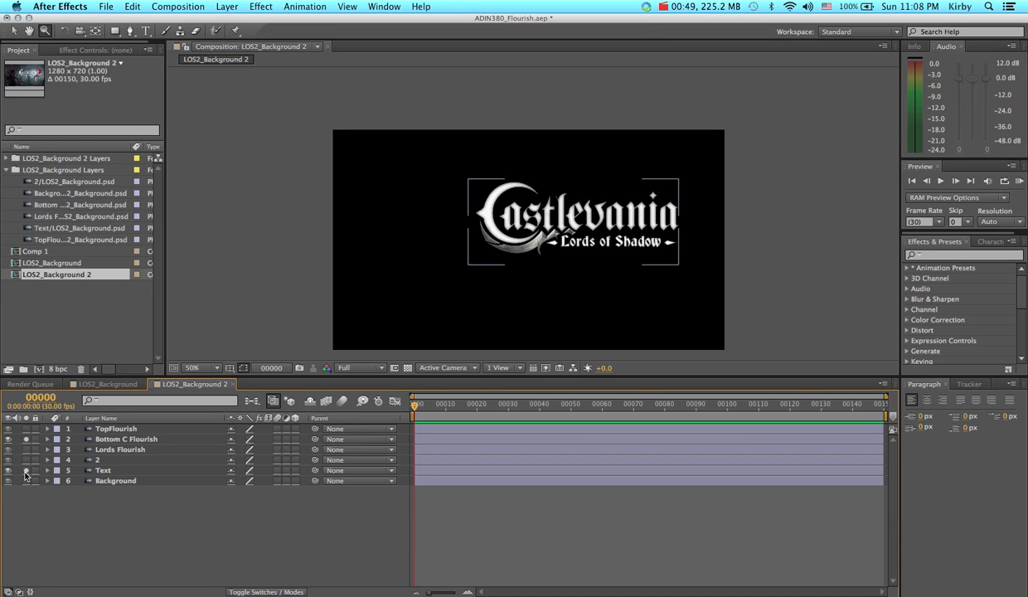
pyautogui.click(26, 470)
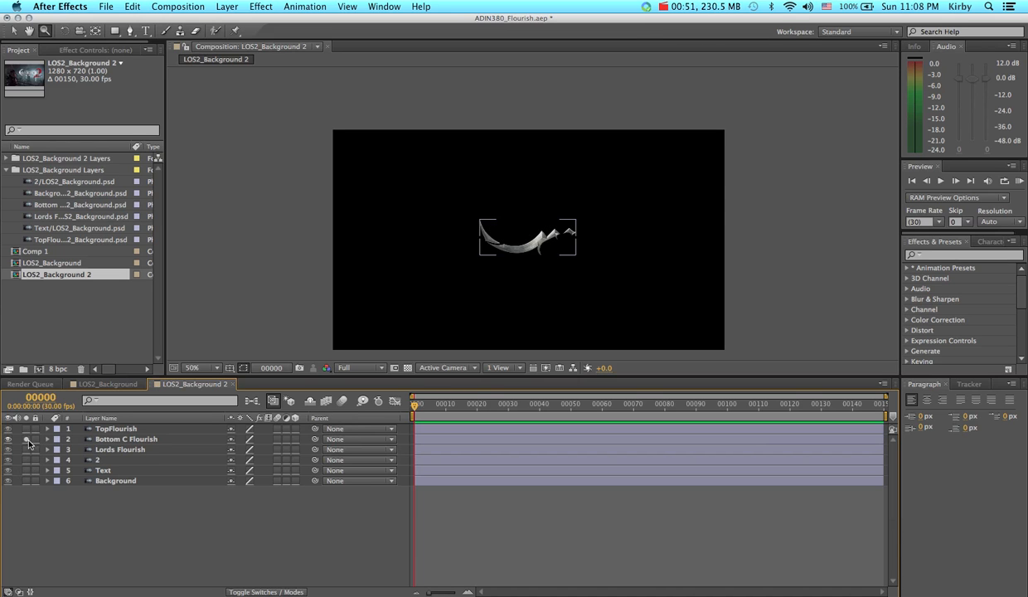
pyautogui.click(27, 438)
pyautogui.click(27, 438)
# - Solo TopFlourish and compare it with each of the other logo layers in turn, ending with all solos off
pyautogui.click(26, 428)
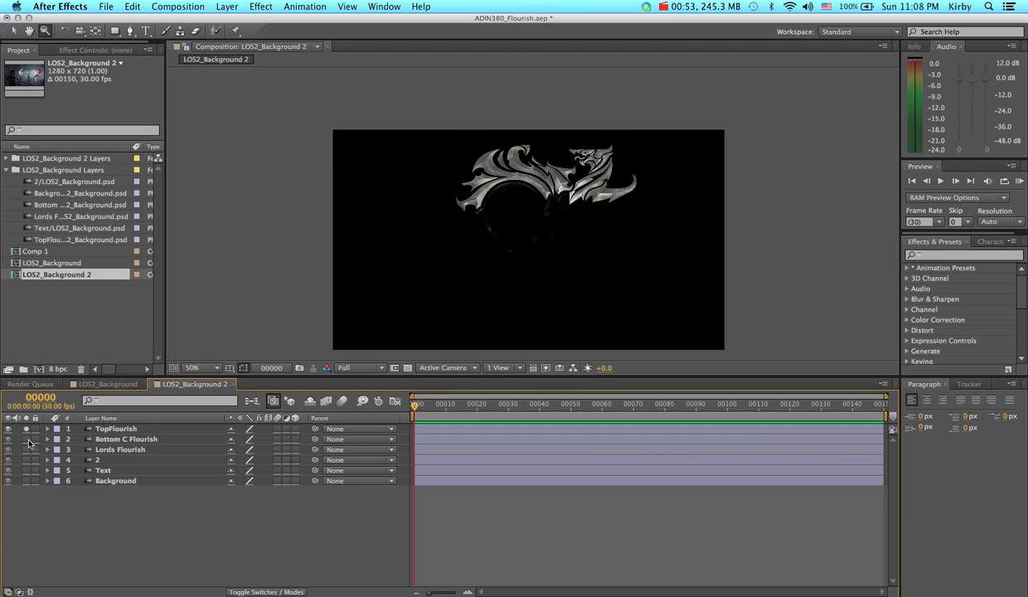
pyautogui.click(29, 439)
pyautogui.click(26, 451)
pyautogui.click(26, 449)
pyautogui.click(24, 460)
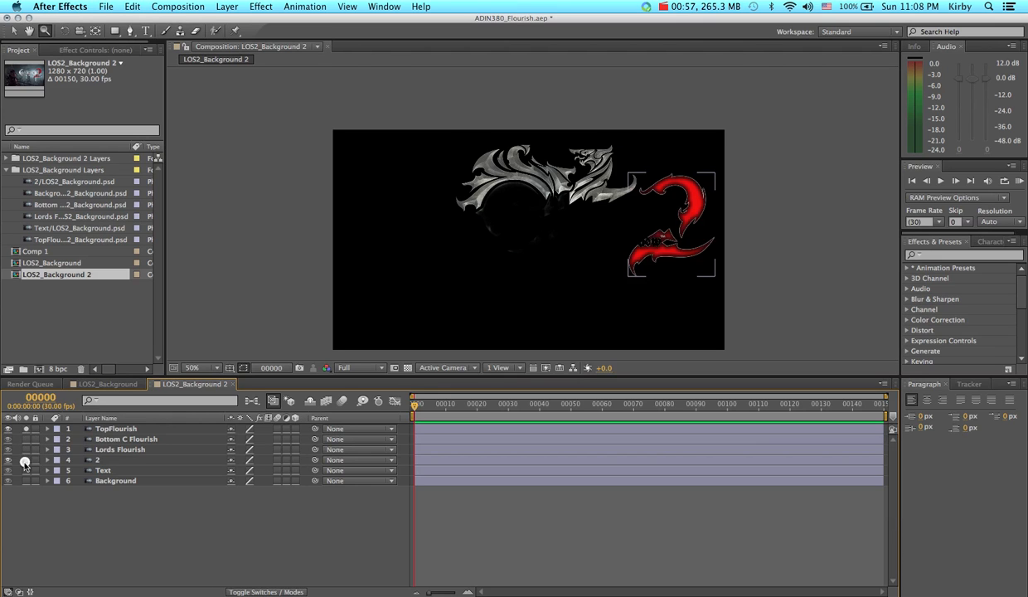
pyautogui.click(25, 460)
pyautogui.click(25, 470)
pyautogui.click(24, 470)
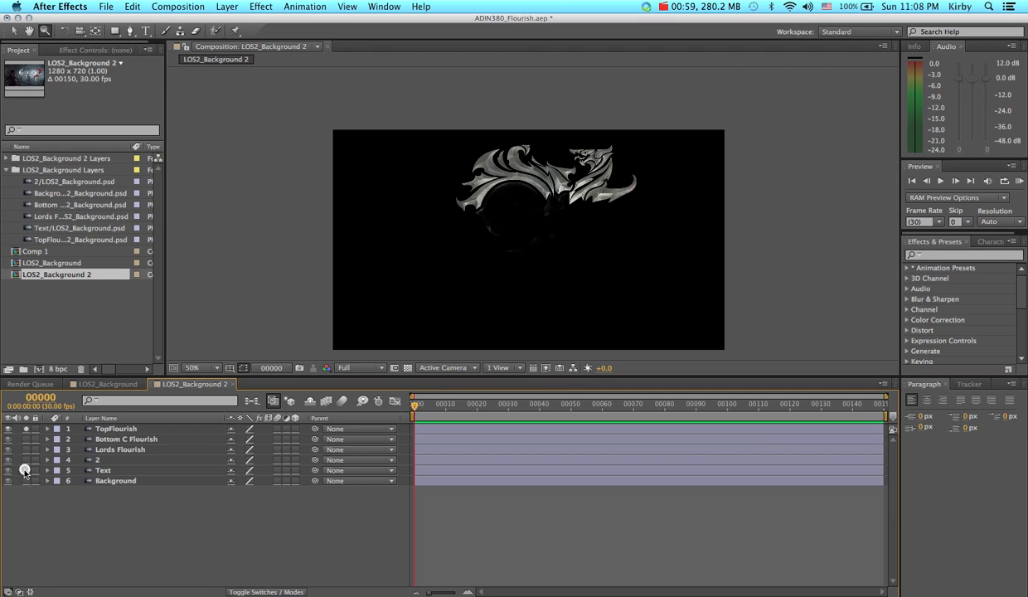
pyautogui.click(25, 428)
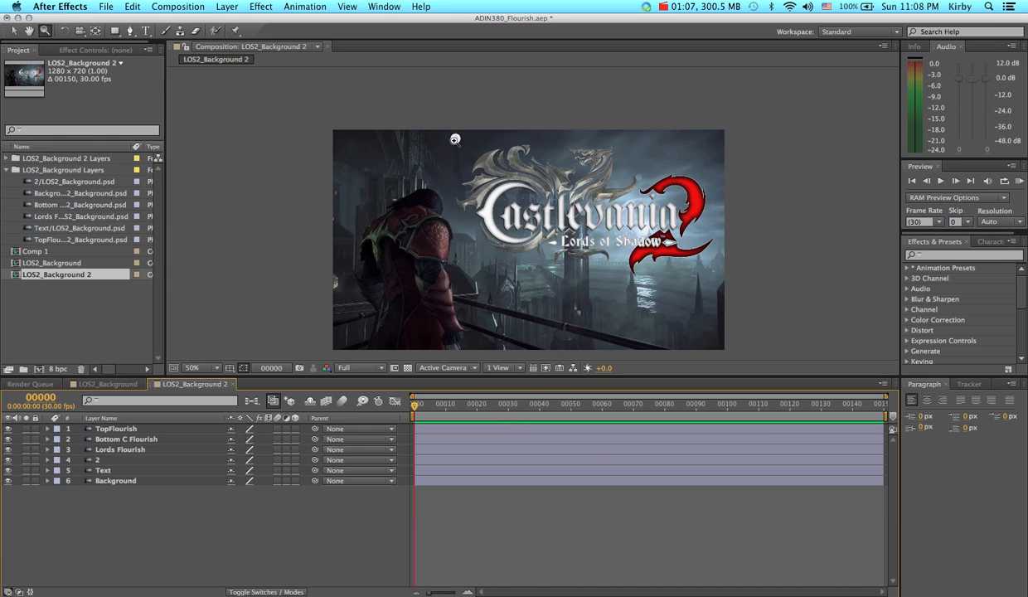
# - Move the current time to frame 60 and place composition marker 1 there
pyautogui.moveTo(454, 139); pyautogui.dragTo(632, 277)
pyautogui.press('space')
pyautogui.click(451, 513)
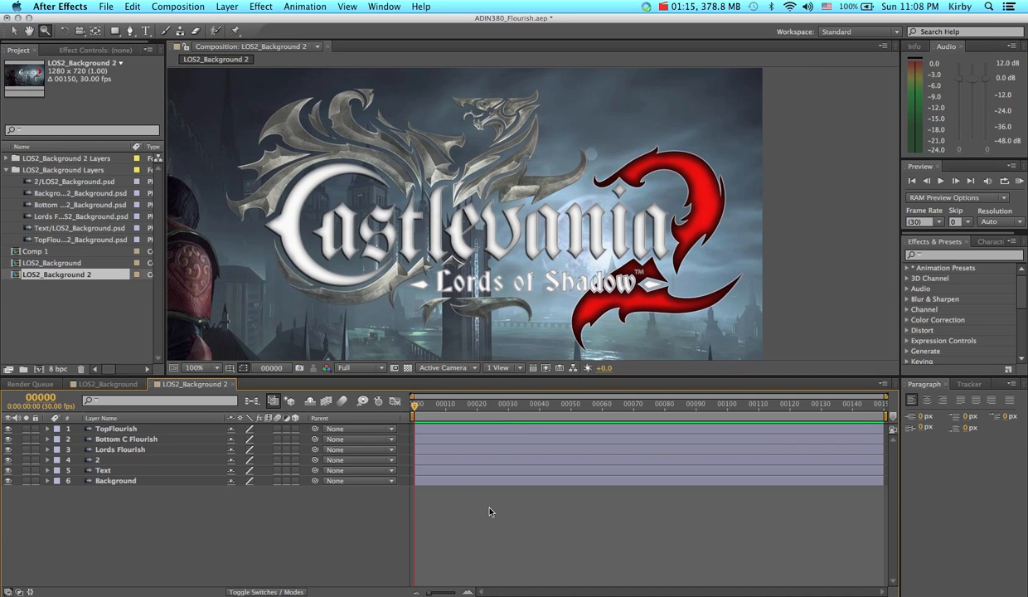
pyautogui.click(122, 449)
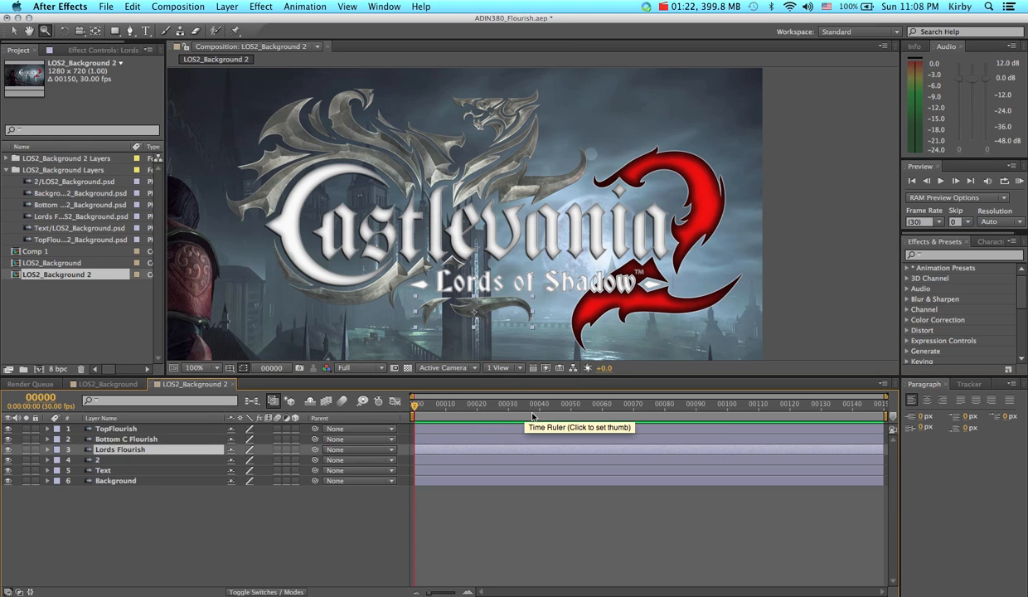
pyautogui.click(603, 409)
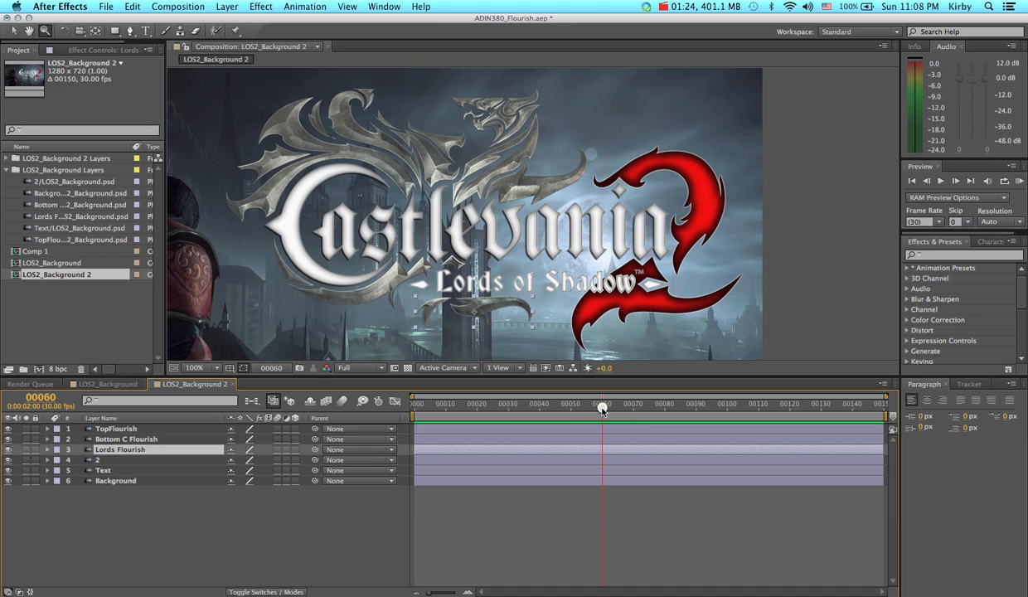
pyautogui.moveTo(892, 416)
pyautogui.mouseDown()
pyautogui.moveTo(585, 429)
pyautogui.moveTo(602, 429)
pyautogui.mouseUp()
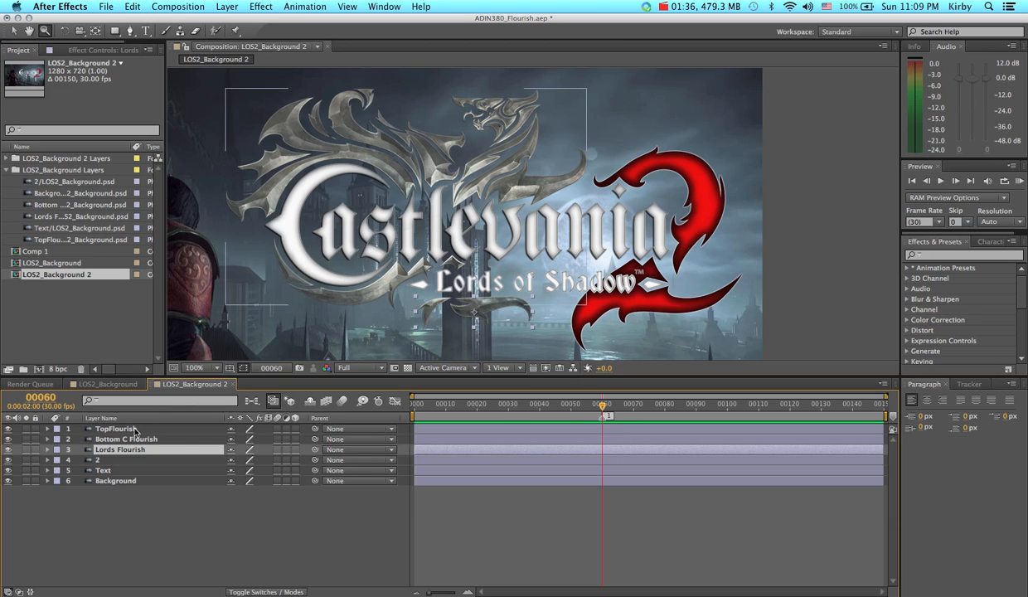
# - Duplicate the Text layer and hide the original
pyautogui.click(104, 470)
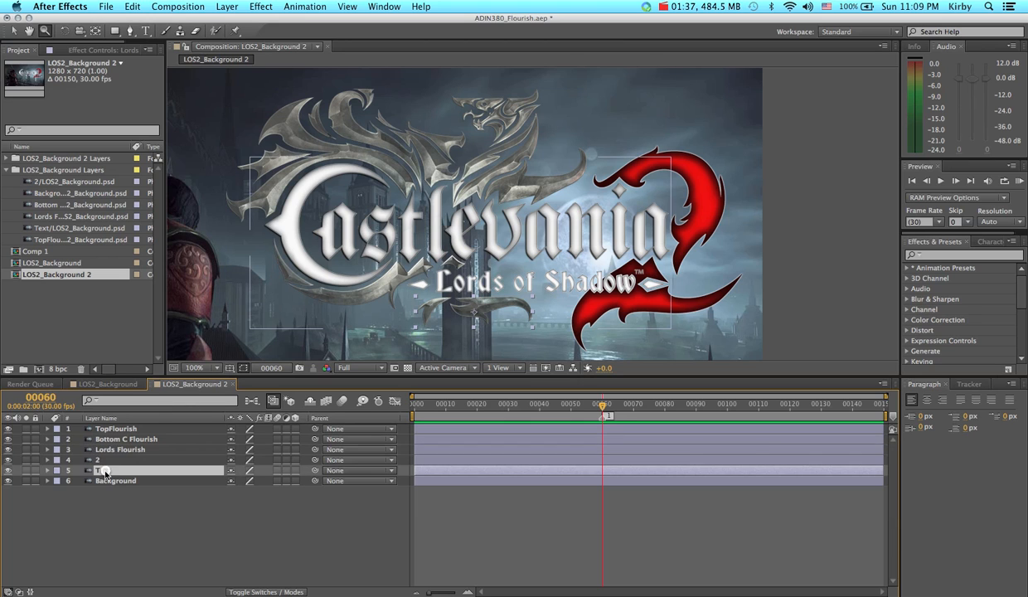
pyautogui.click(25, 470)
pyautogui.click(26, 470)
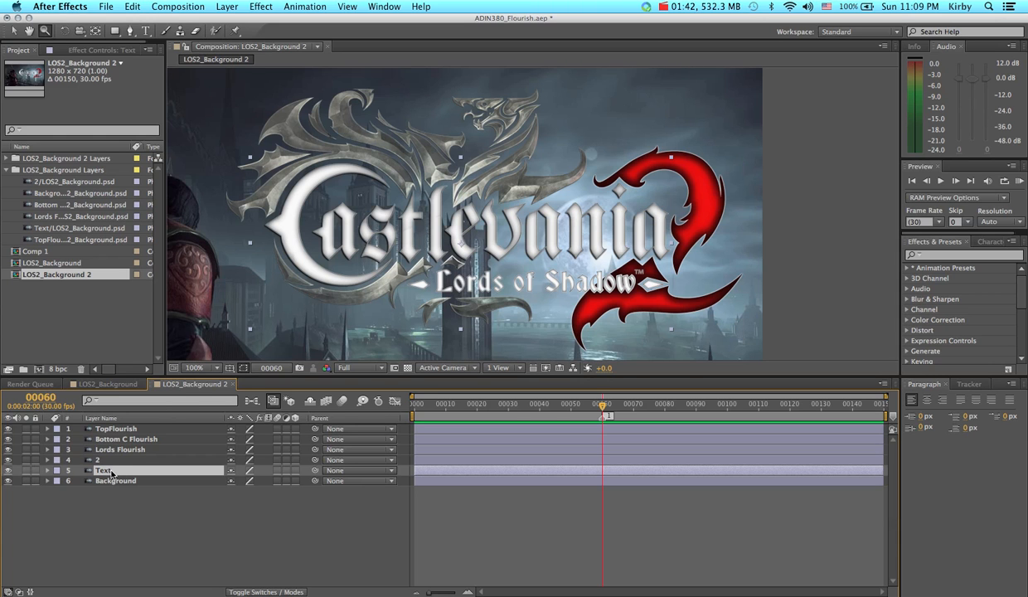
pyautogui.press('super+d')
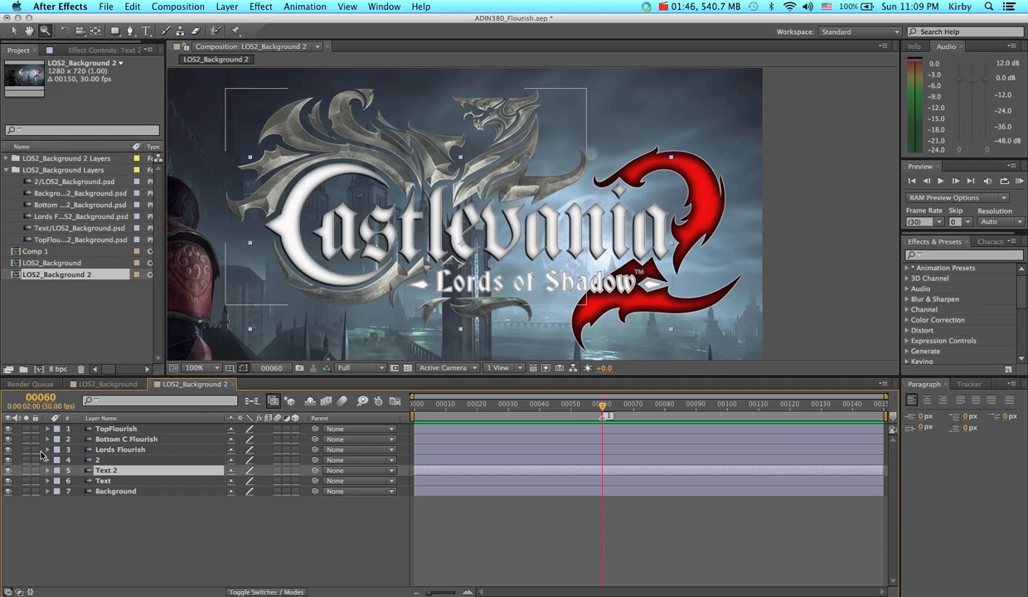
pyautogui.click(8, 480)
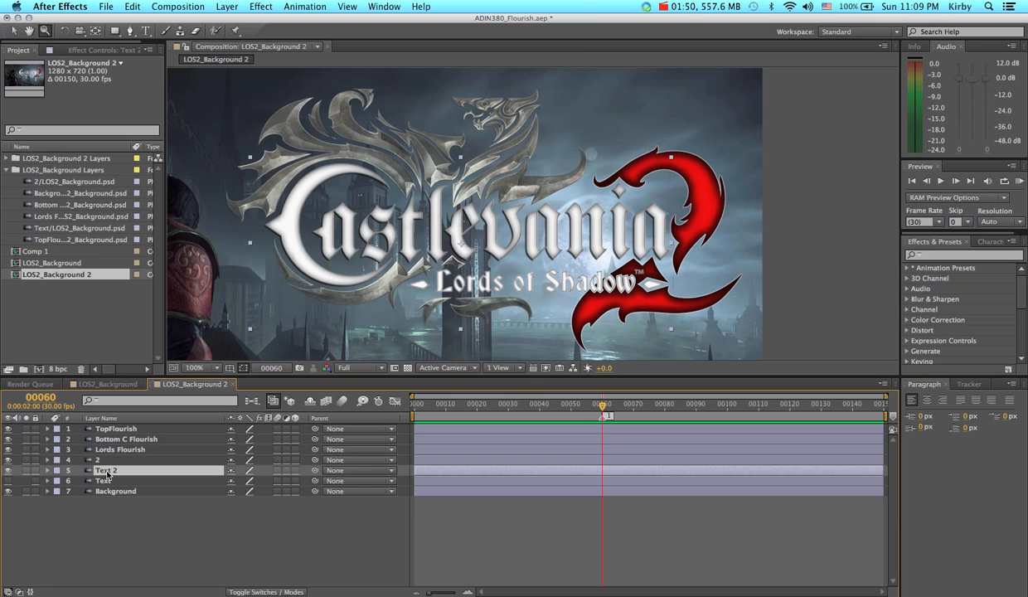
# - Rename the duplicated text layer as Lords
pyautogui.press('Return')
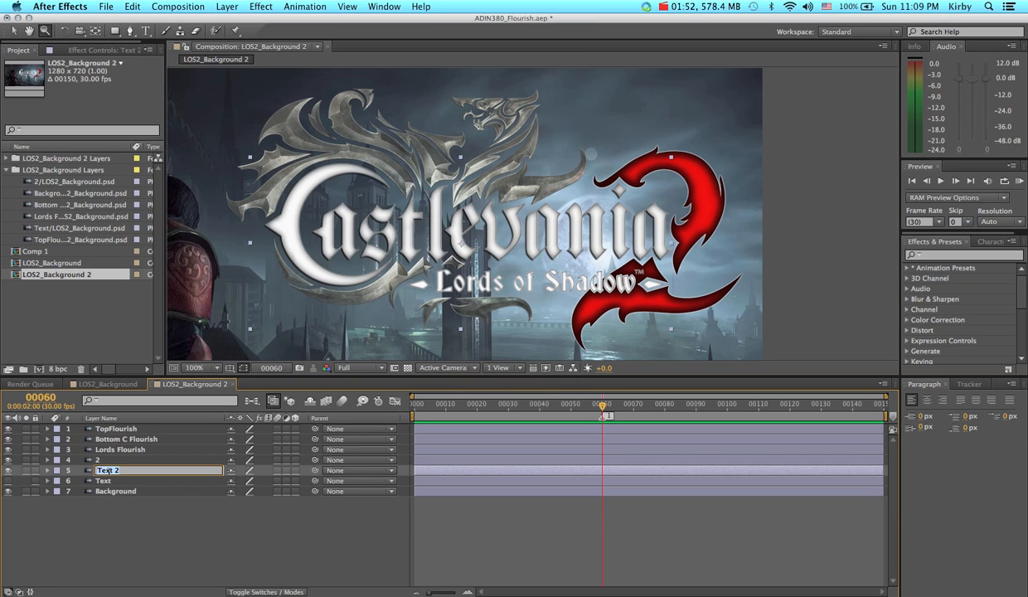
pyautogui.write('Lords')
pyautogui.press('Return')
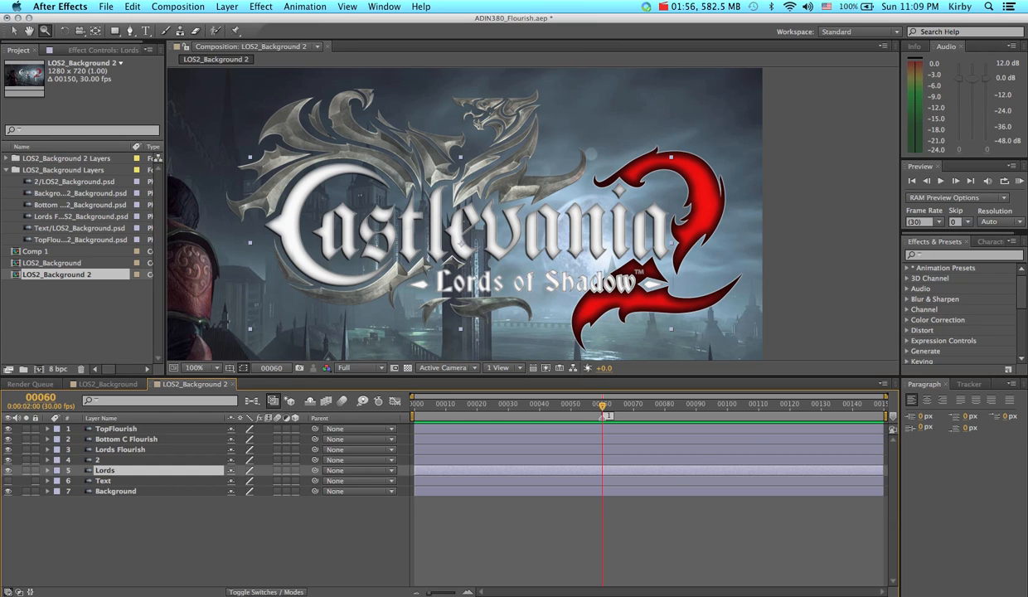
# - Mask the Lords layer with a rectangle around the "Lords of Shadow" subtitle and make the original Text layer visible again
pyautogui.press('q')
pyautogui.moveTo(402, 270); pyautogui.dragTo(645, 295)
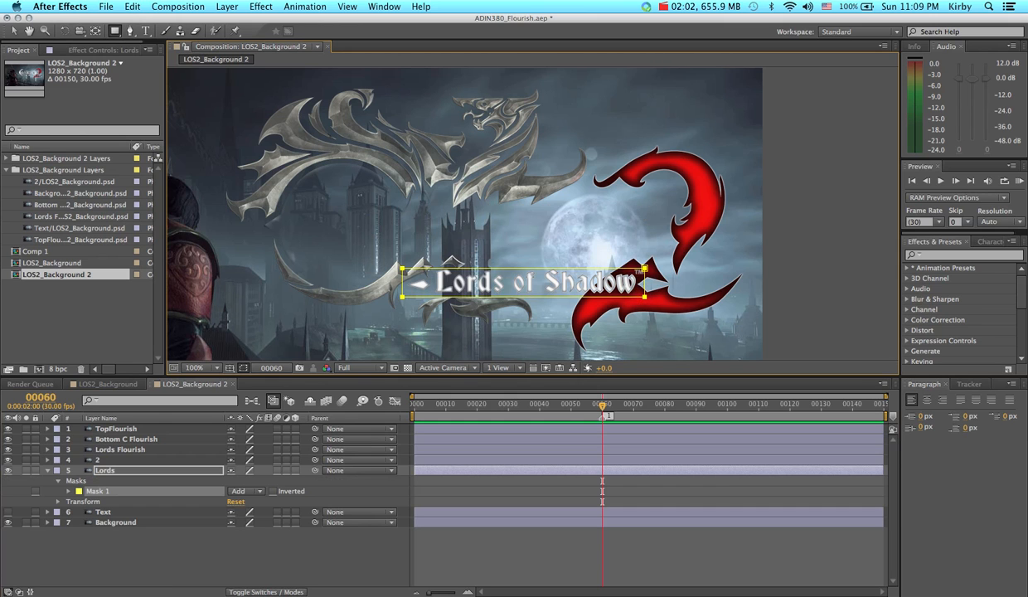
pyautogui.click(7, 512)
pyautogui.click(7, 511)
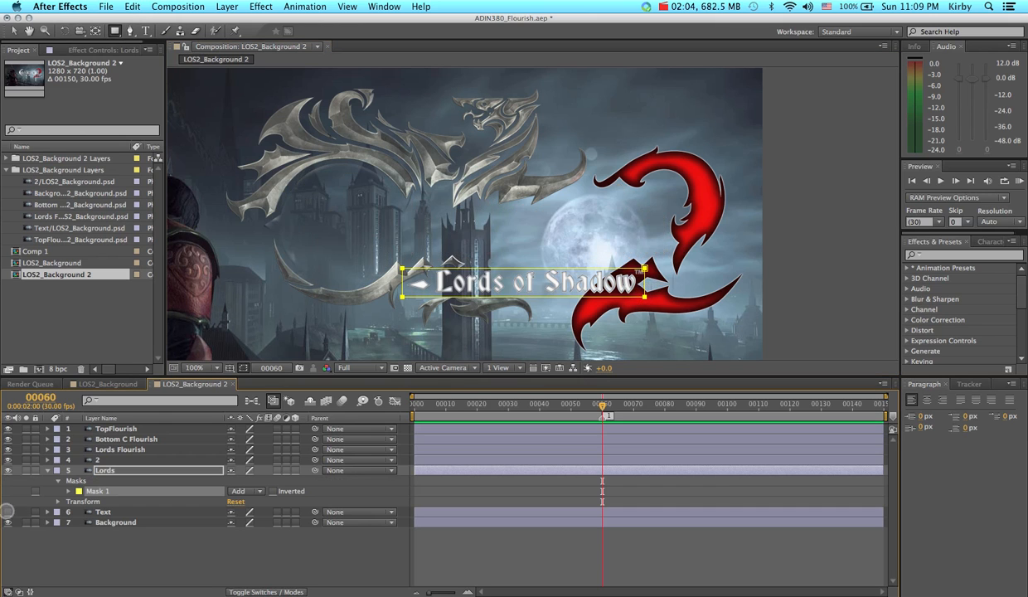
pyautogui.click(8, 511)
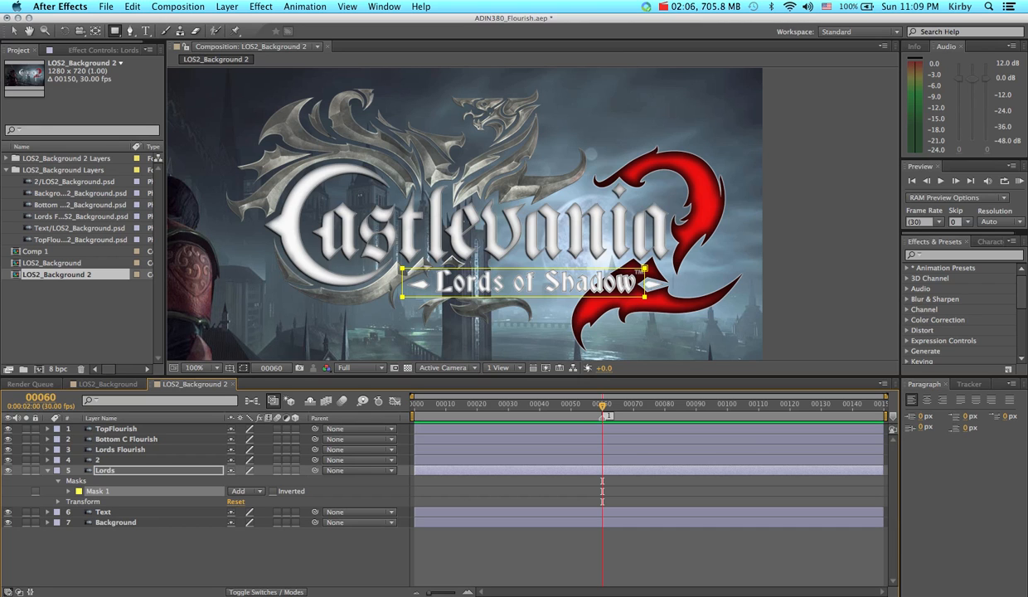
# - Draw a closed polygonal Pen mask on the Text layer around the "Castlevania" title, leaving out the "Lords of Shadow" subtitle
pyautogui.click(103, 511)
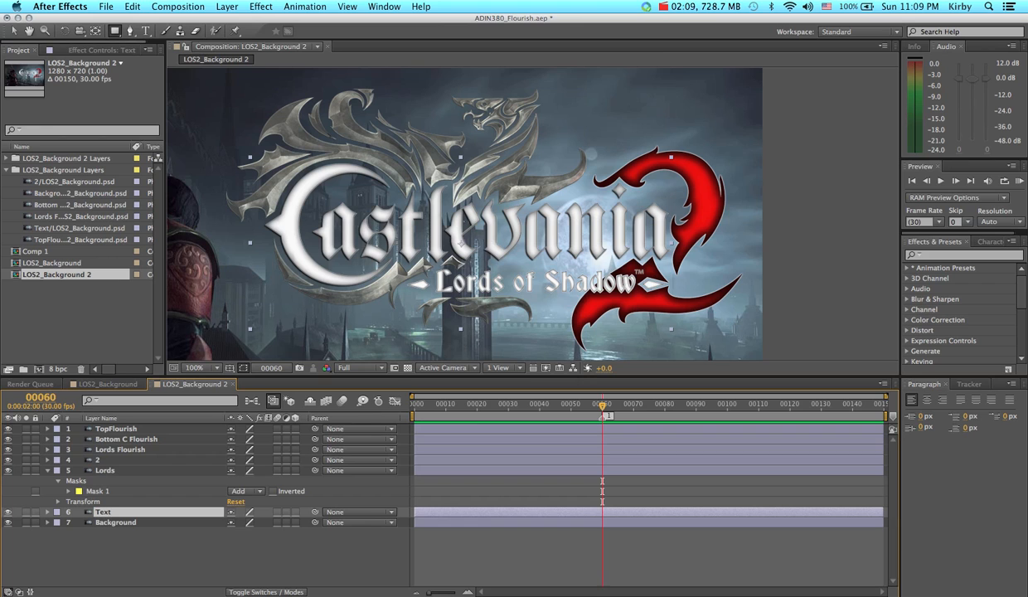
pyautogui.click(131, 31)
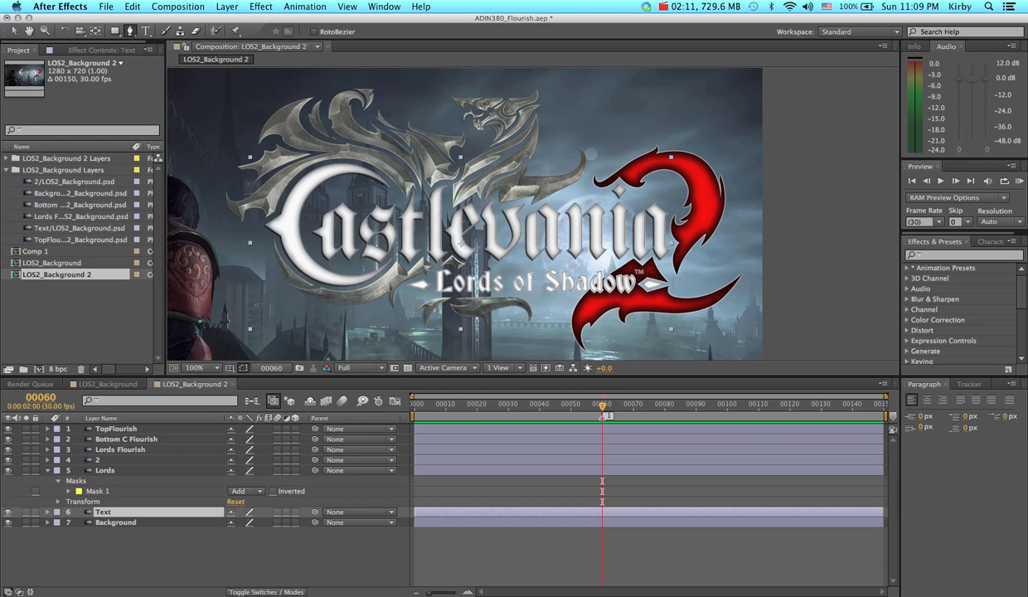
pyautogui.click(294, 293)
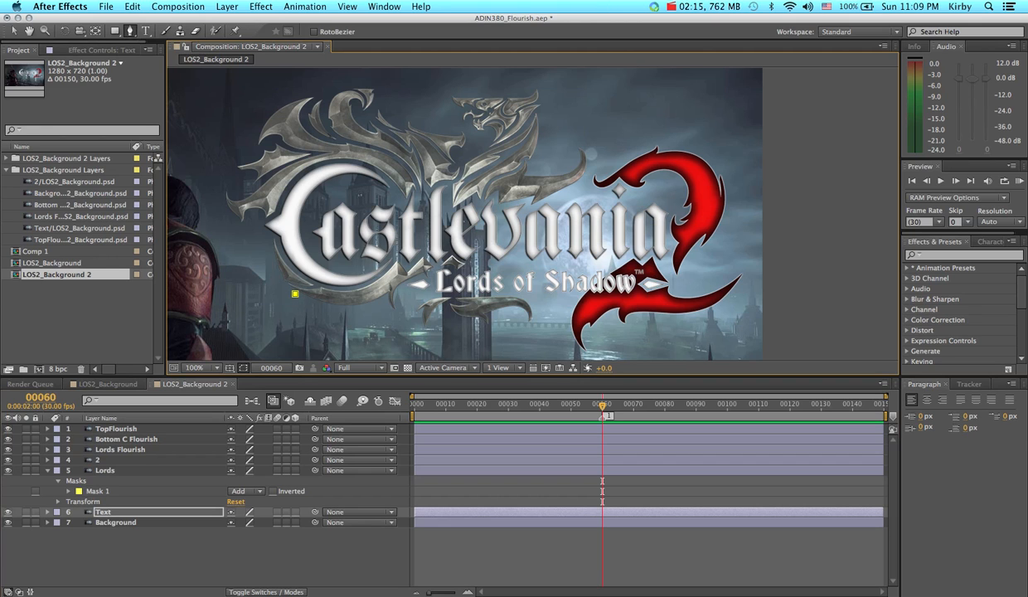
pyautogui.click(366, 295)
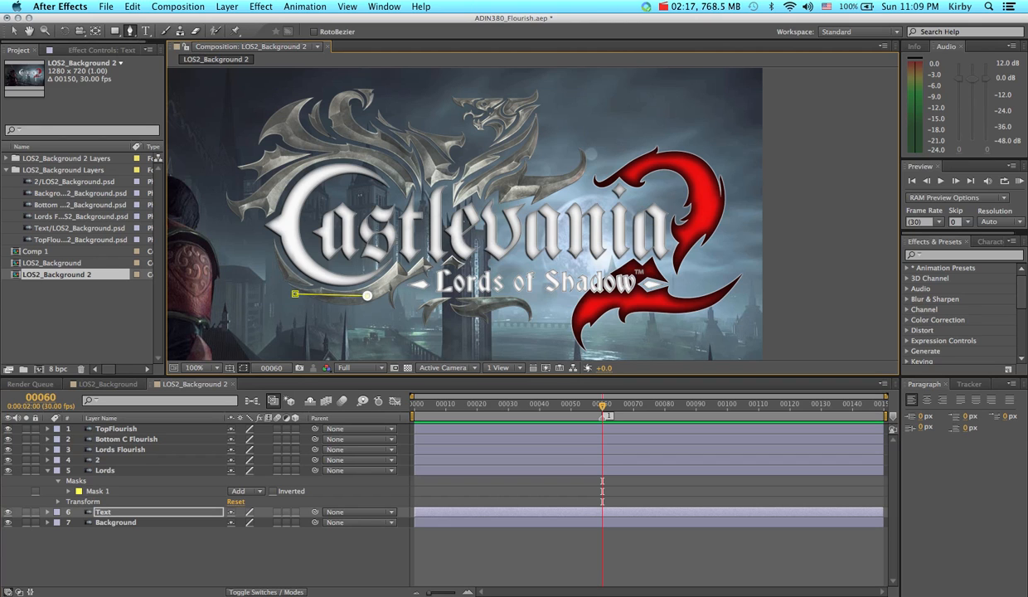
pyautogui.click(425, 266)
pyautogui.click(682, 263)
pyautogui.click(688, 179)
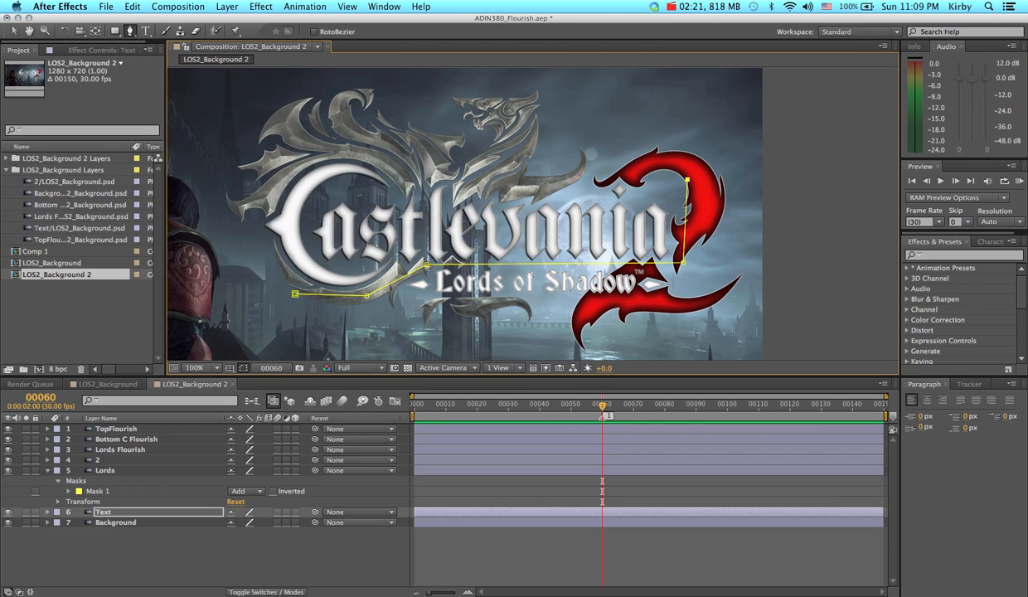
pyautogui.click(397, 177)
pyautogui.click(299, 149)
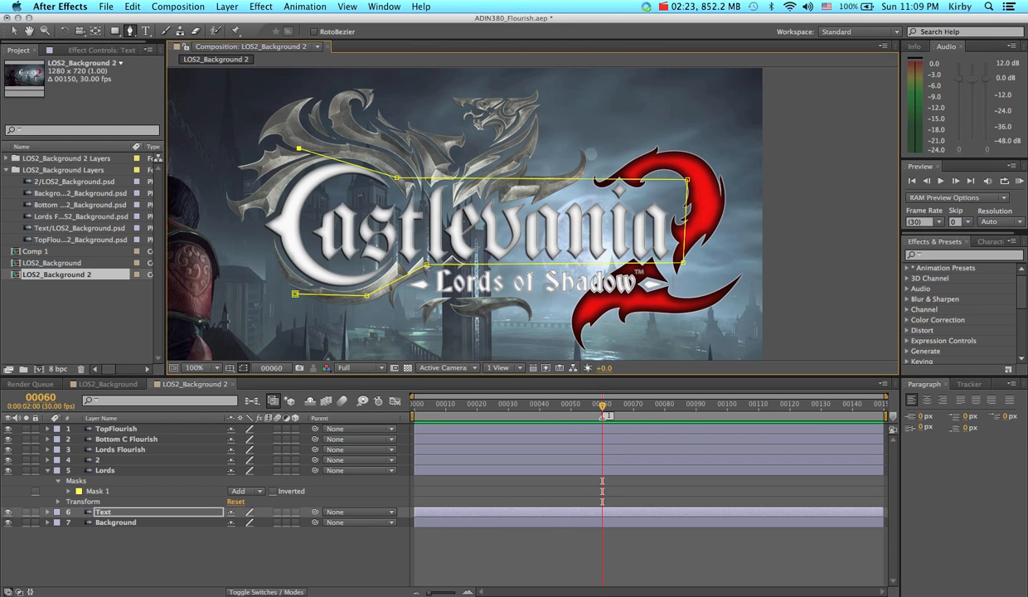
pyautogui.press('super+z')
pyautogui.click(370, 143)
pyautogui.click(301, 147)
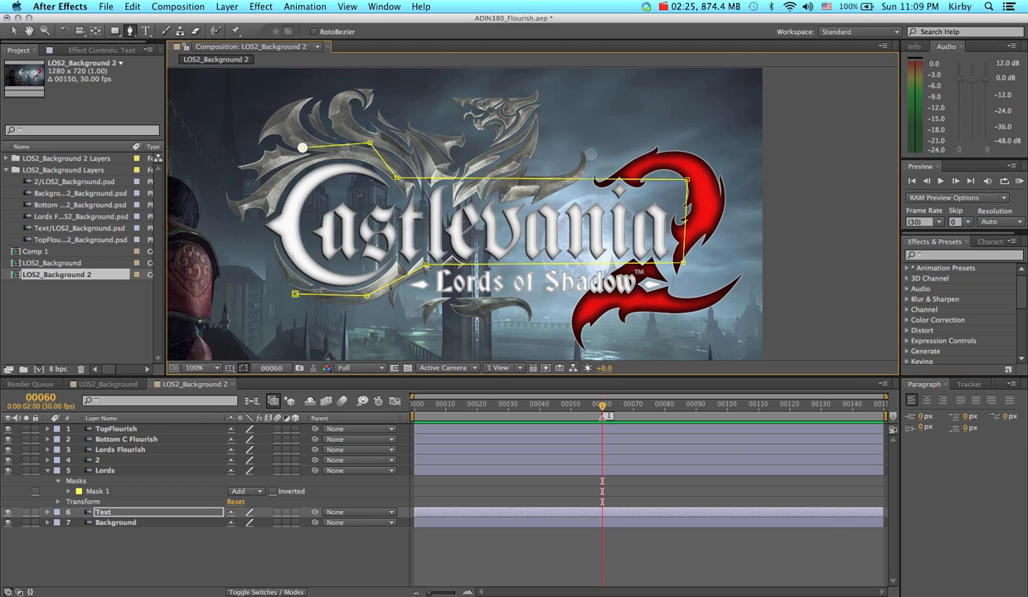
pyautogui.click(253, 219)
pyautogui.click(262, 274)
pyautogui.click(295, 293)
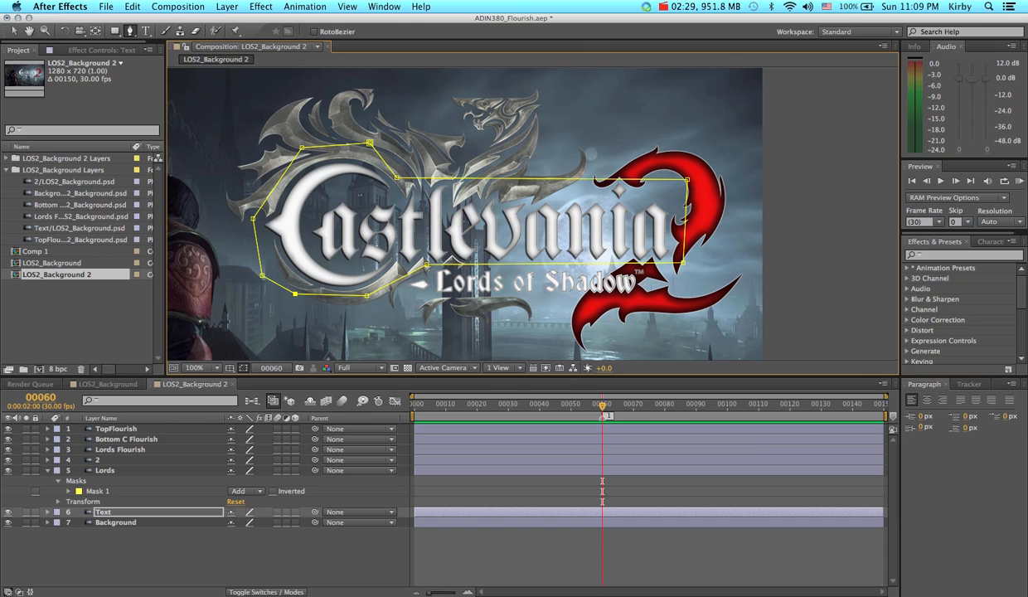
# - Solo the Lords and Text layers to check their masks, and turn solo off again for both
pyautogui.click(25, 470)
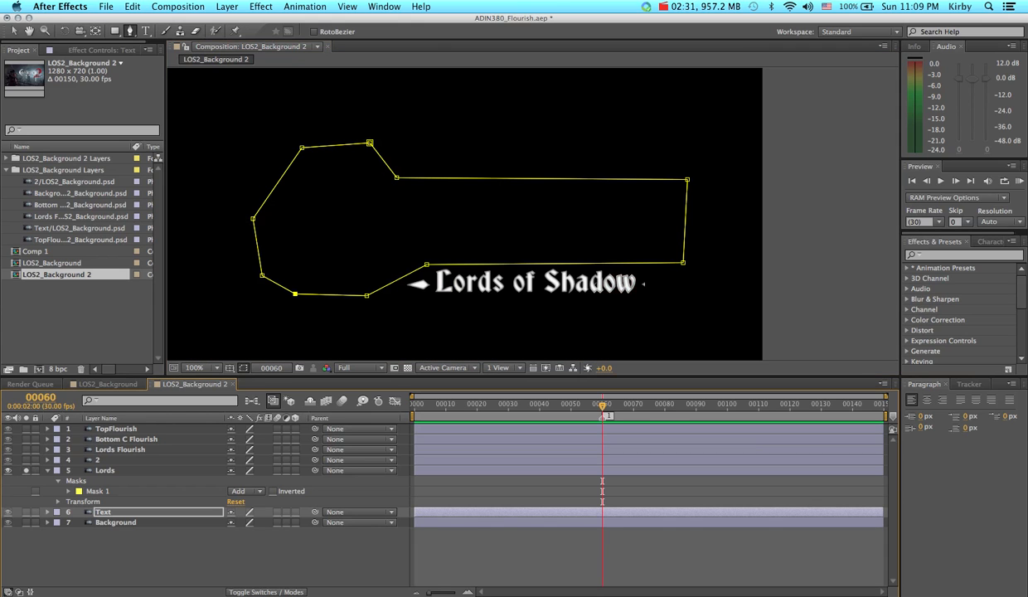
pyautogui.click(26, 470)
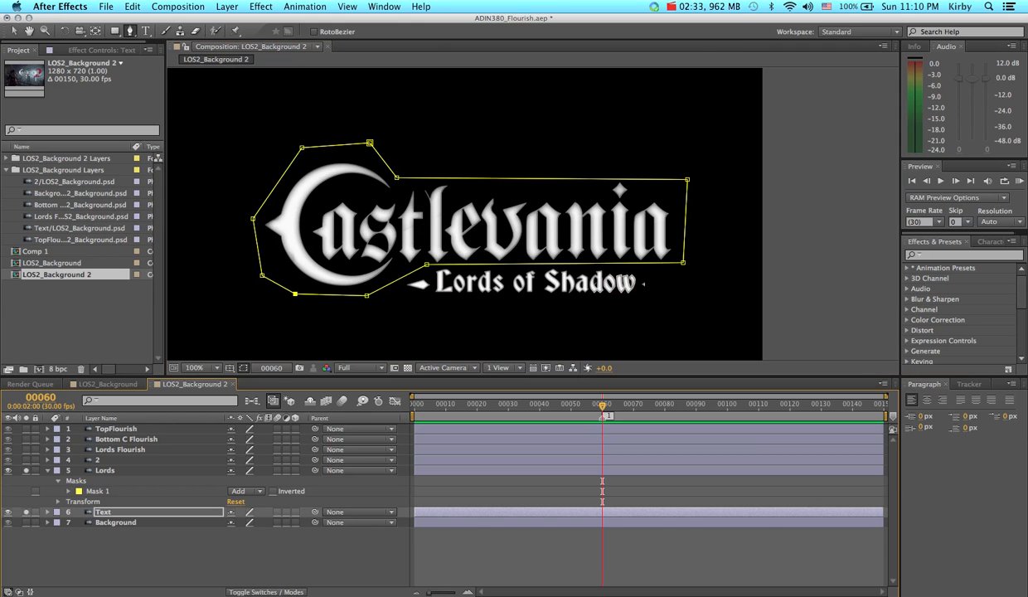
pyautogui.click(26, 511)
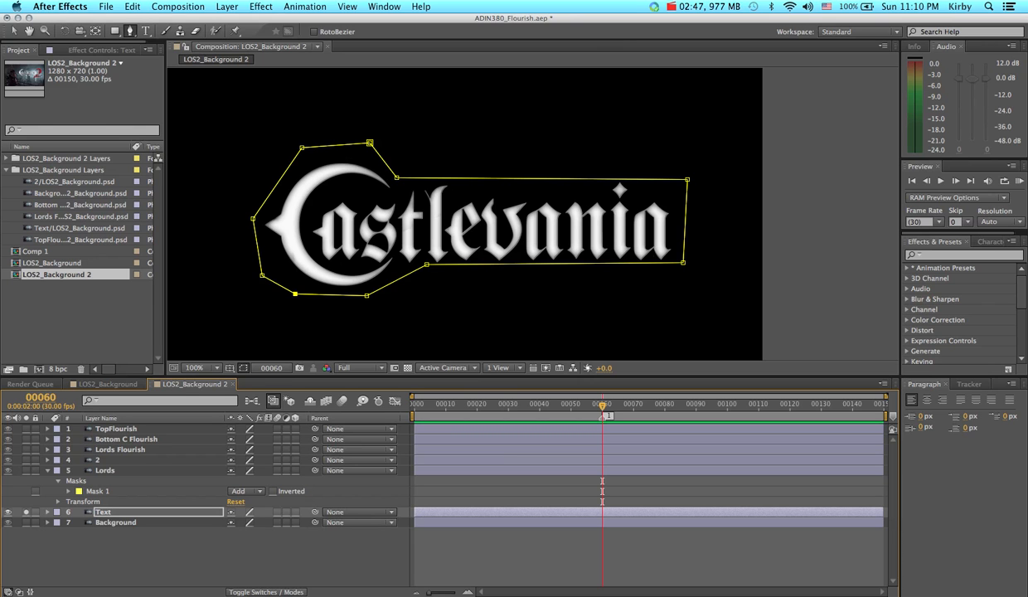
pyautogui.click(25, 511)
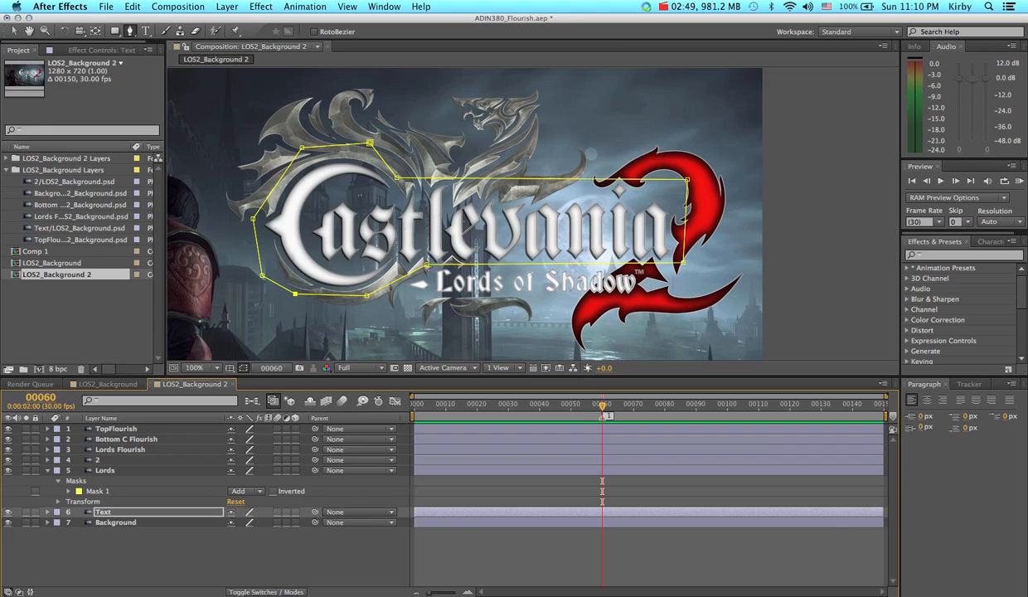
# - Add Mask Path keyframes to the Lords layer's Mask 1 at frame 70 and frame 60
pyautogui.moveTo(602, 405)
pyautogui.mouseDown()
pyautogui.moveTo(523, 405)
pyautogui.moveTo(602, 421)
pyautogui.mouseUp()
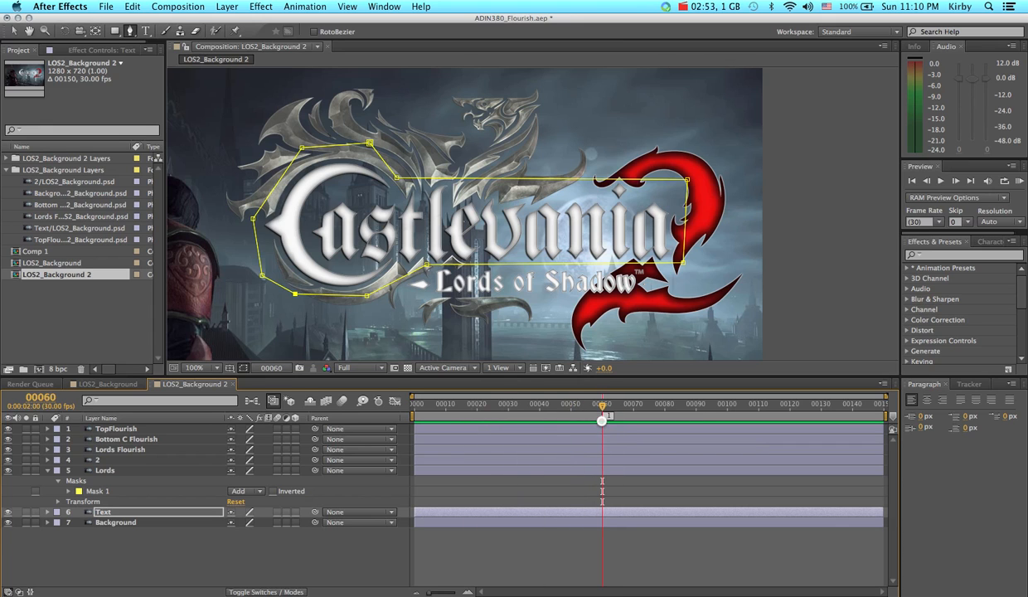
pyautogui.click(633, 409)
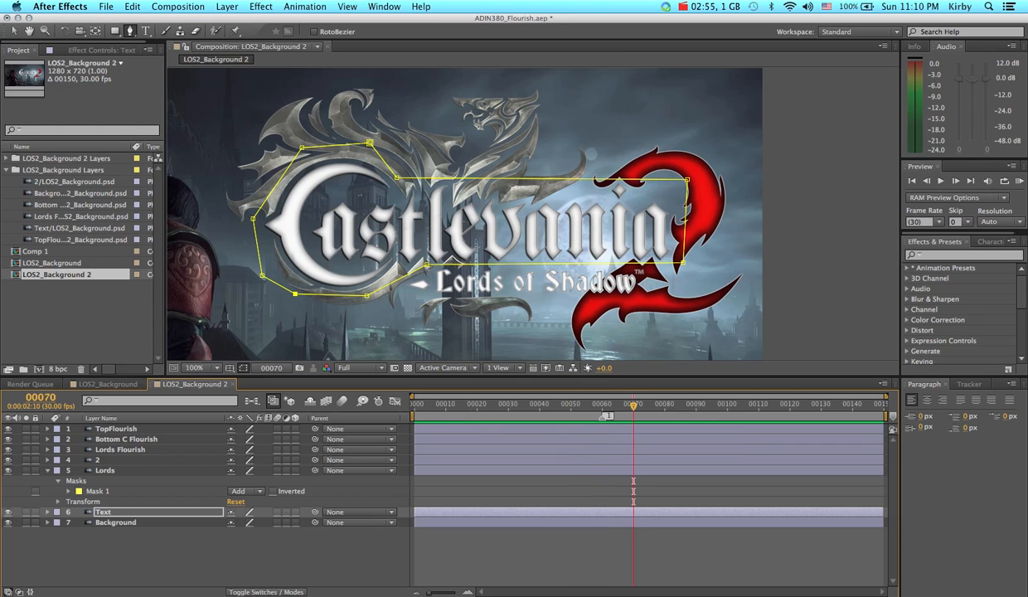
pyautogui.click(69, 490)
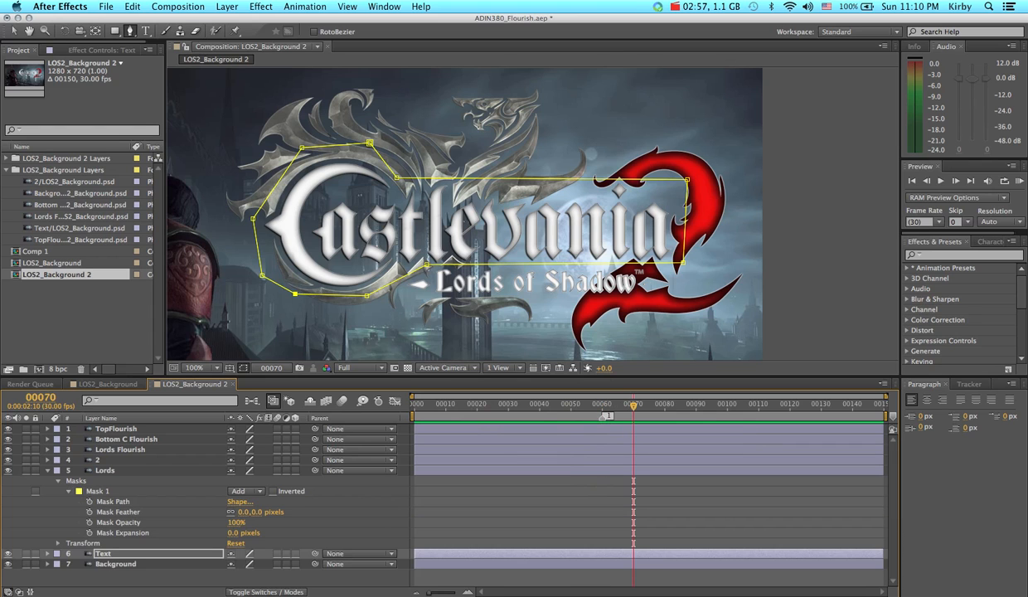
pyautogui.click(89, 502)
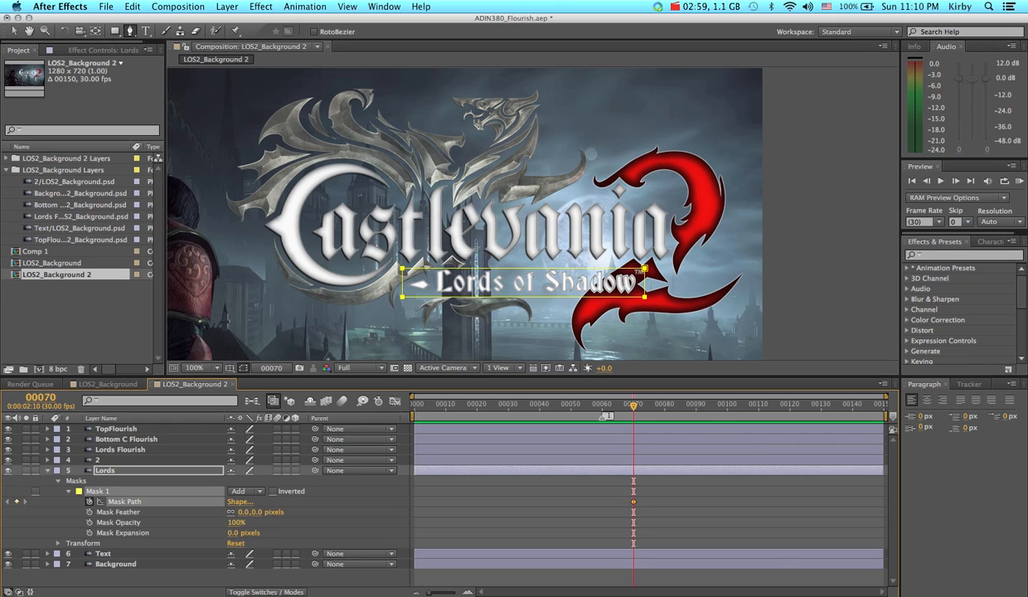
pyautogui.click(602, 407)
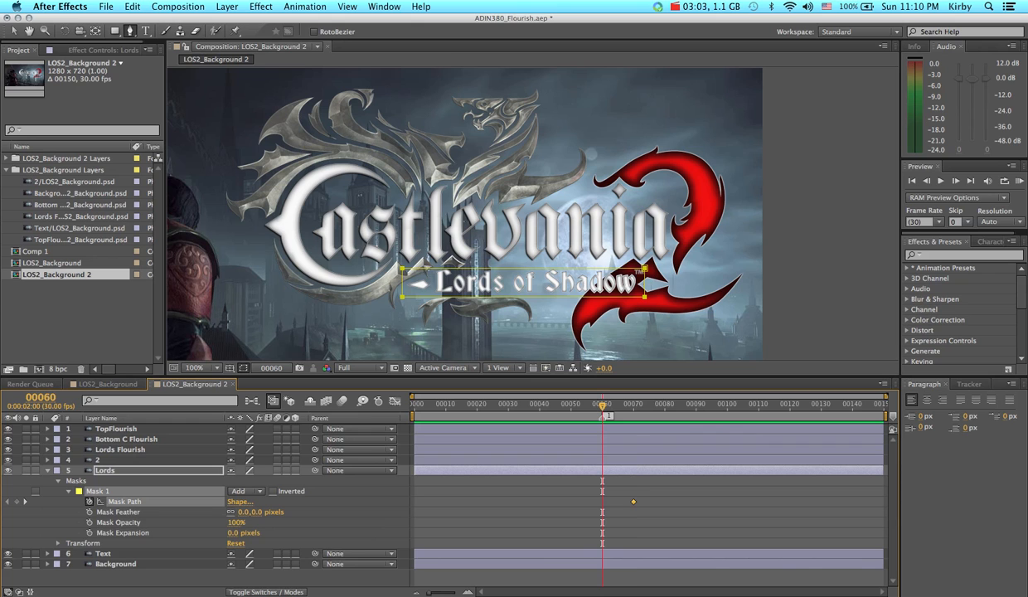
pyautogui.click(17, 501)
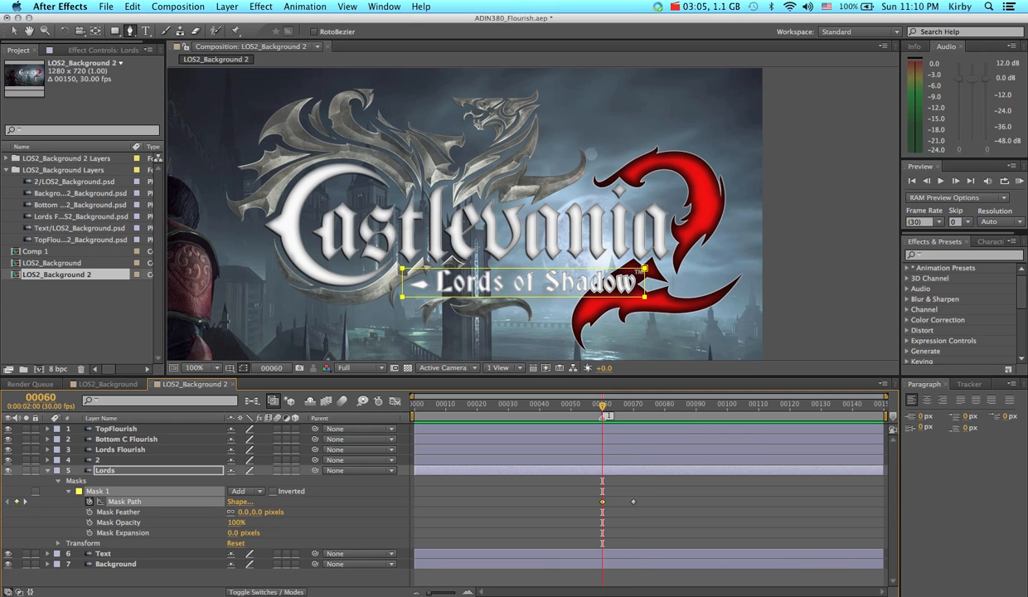
# - At frame 60, narrow the Lords mask from both sides to a thin vertical sliver near the middle of the subtitle
pyautogui.press('v')
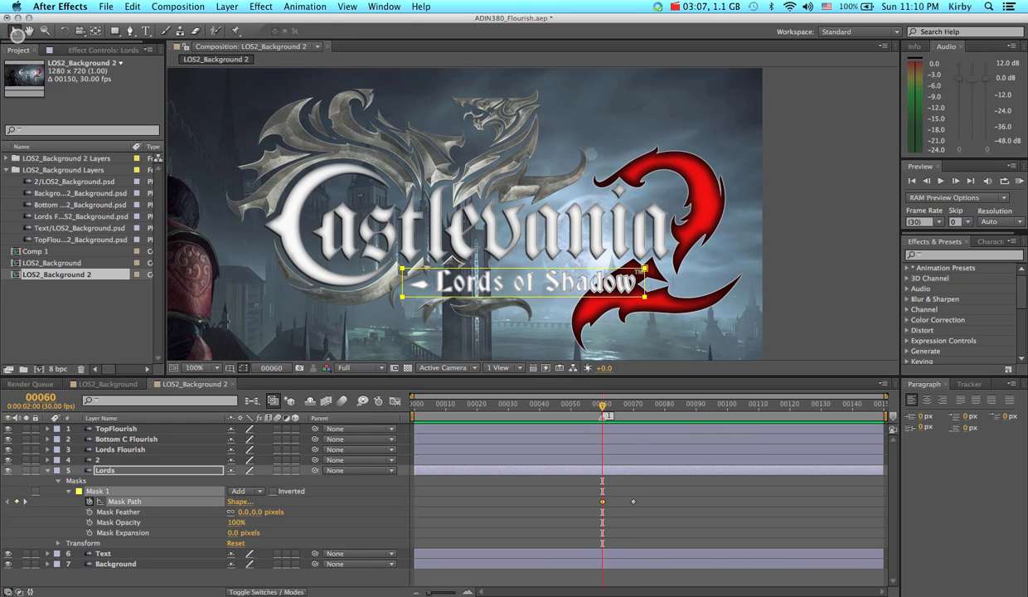
pyautogui.click(402, 296)
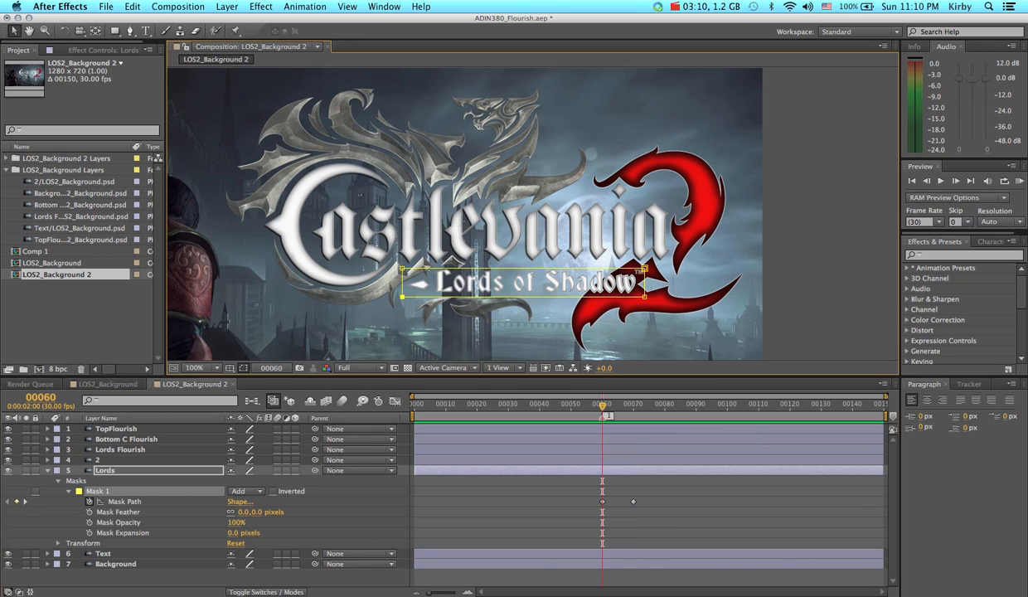
pyautogui.keyDown('shift'); pyautogui.click(402, 268); pyautogui.keyUp('shift')
pyautogui.moveTo(402, 268); pyautogui.dragTo(509, 269)
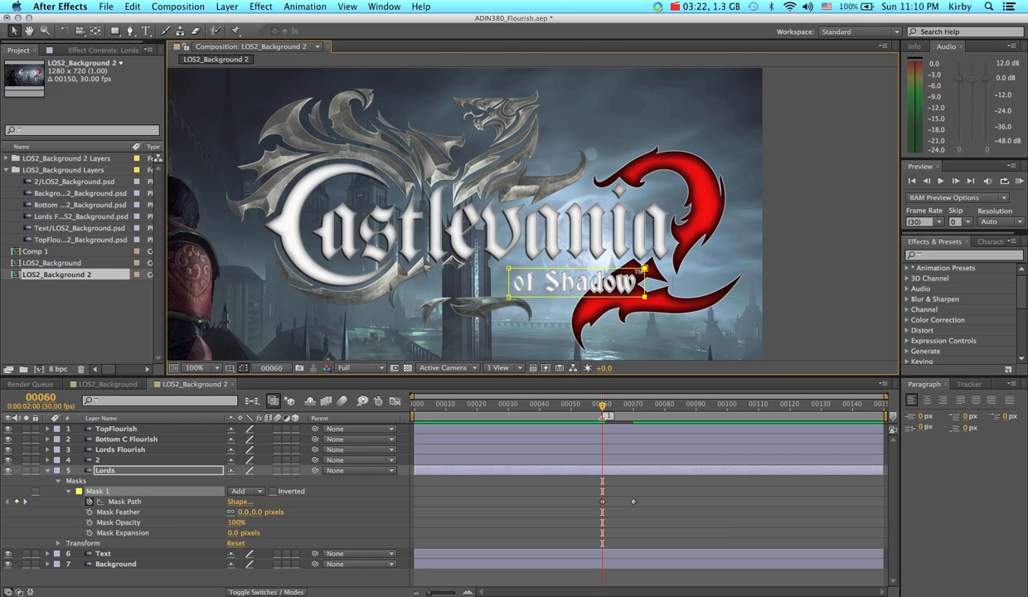
pyautogui.moveTo(643, 268); pyautogui.dragTo(514, 274)
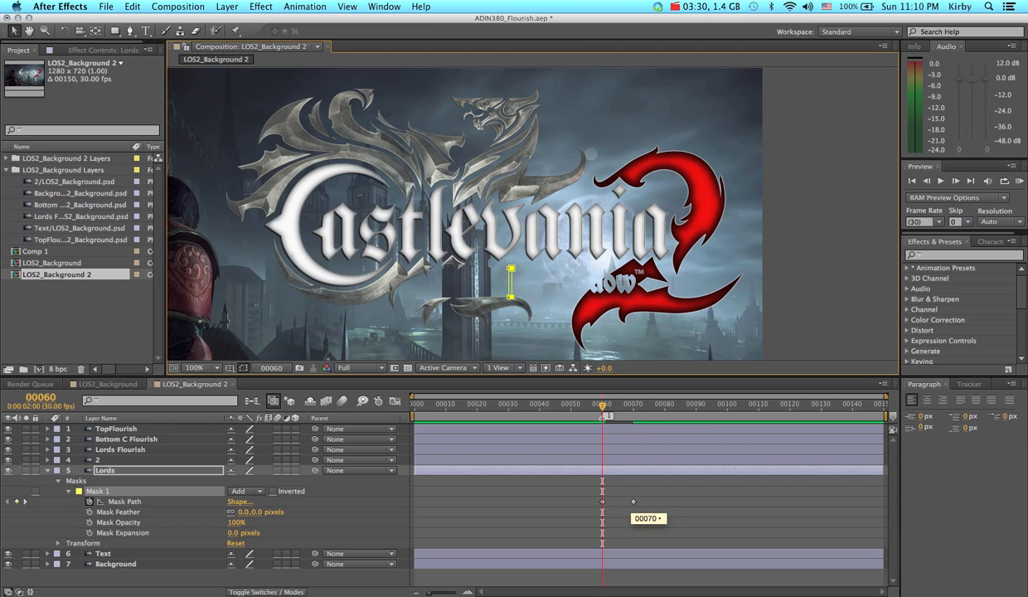
# - Set the Lords layer's Mask Feather to 20 pixels, move the current time to frame 74 and collapse the layer's properties
pyautogui.moveTo(602, 406); pyautogui.dragTo(635, 416)
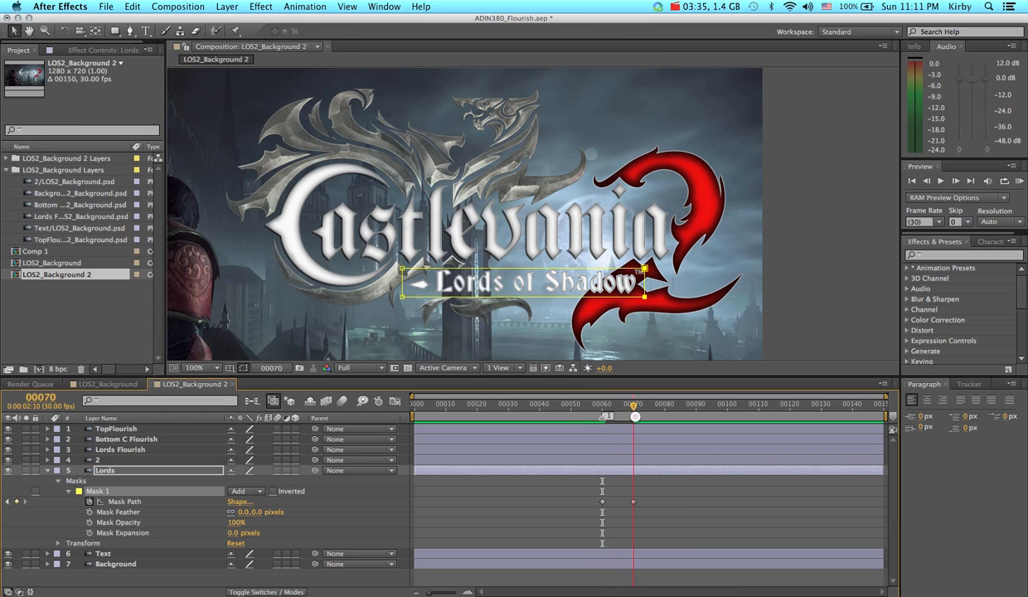
pyautogui.click(259, 512)
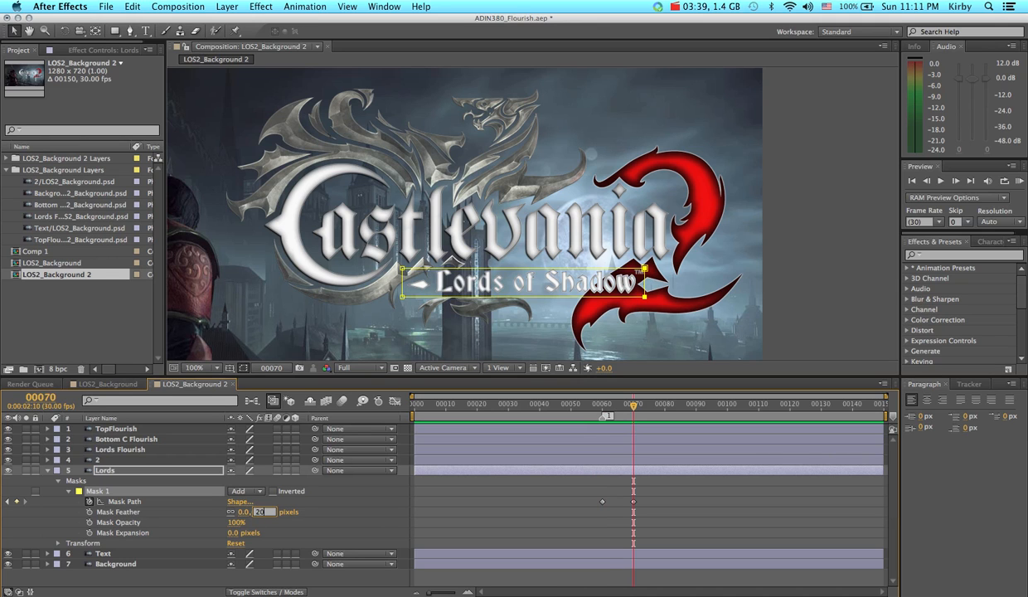
pyautogui.press('Return')
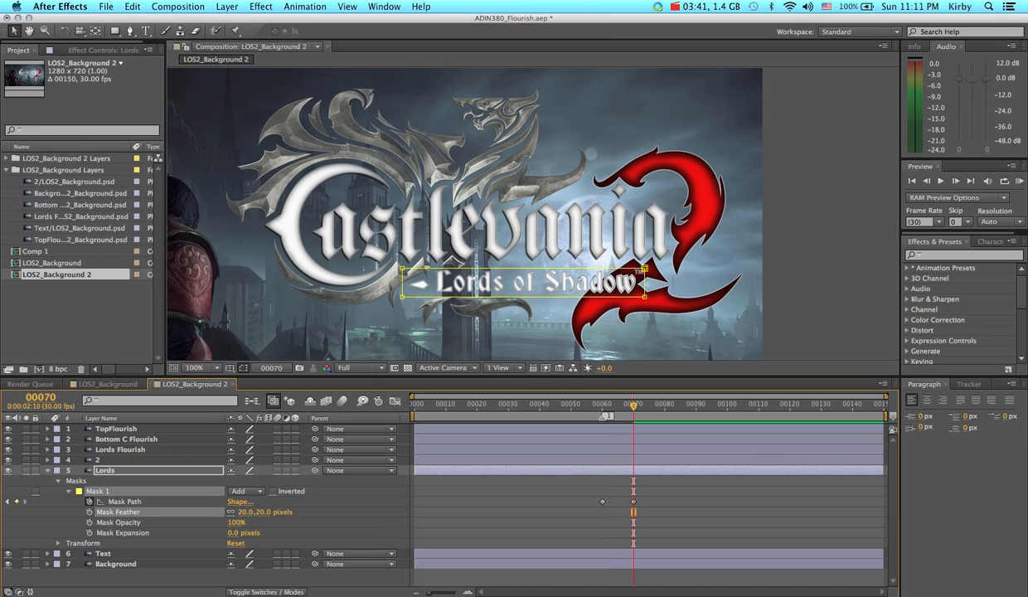
pyautogui.moveTo(633, 406)
pyautogui.mouseDown()
pyautogui.moveTo(580, 409)
pyautogui.moveTo(646, 417)
pyautogui.mouseUp()
pyautogui.click(535, 513)
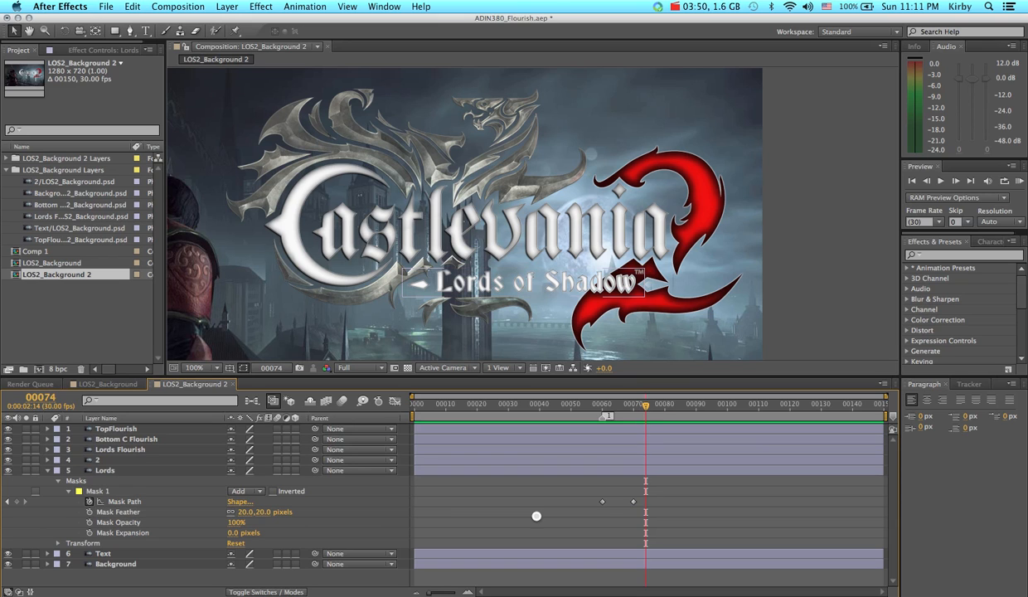
pyautogui.click(48, 470)
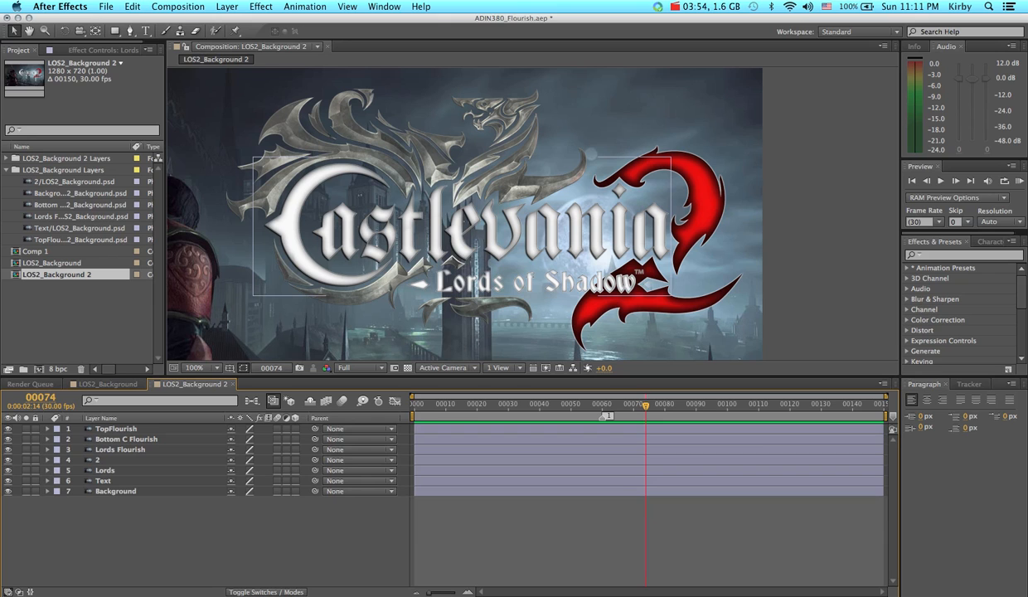
# - Hide the Text and TopFlourish layers and clear the layer selection
pyautogui.click(100, 480)
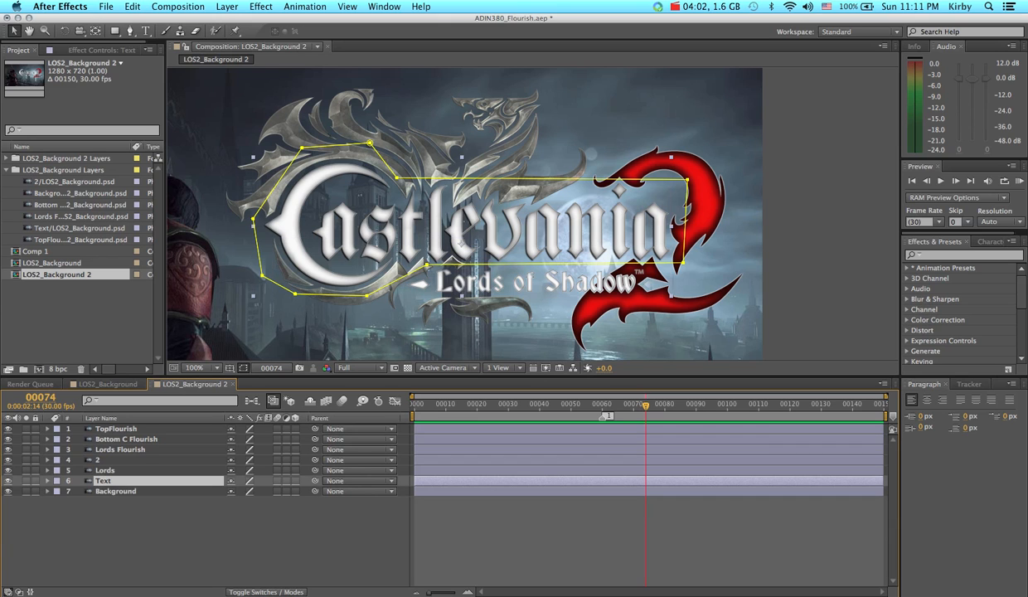
pyautogui.click(8, 480)
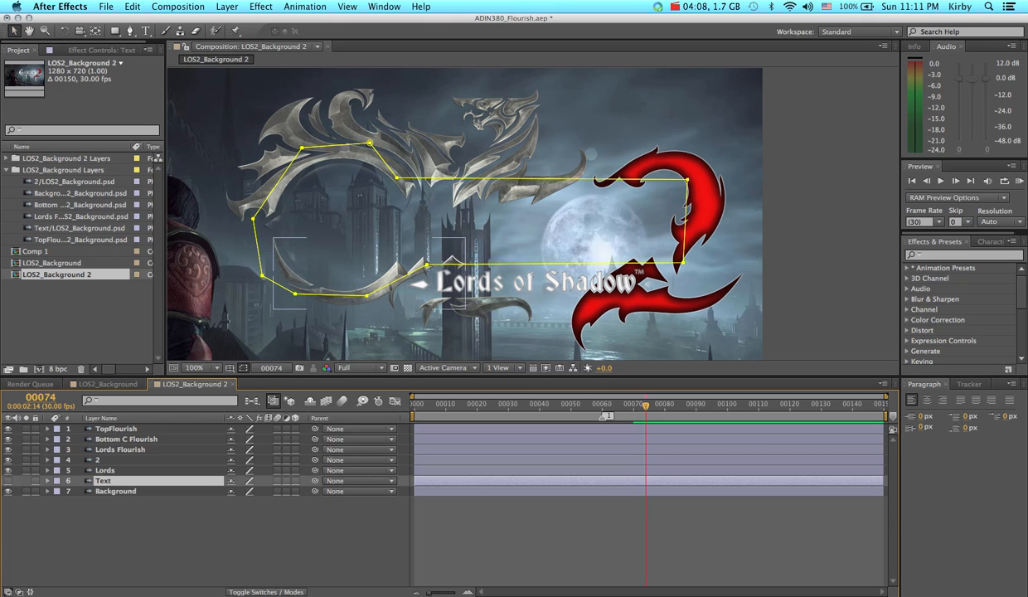
pyautogui.click(8, 429)
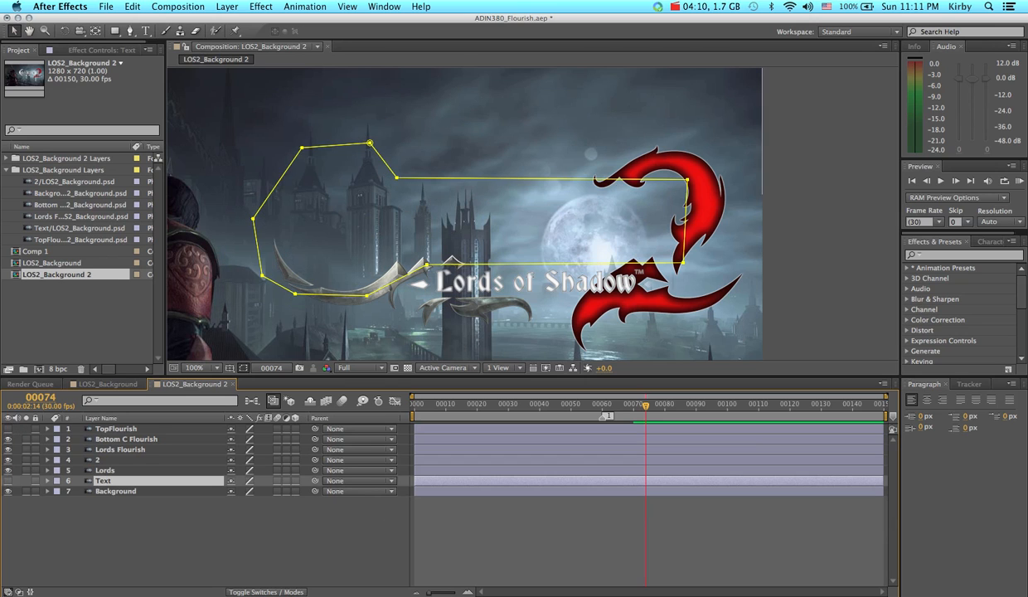
pyautogui.click(110, 500)
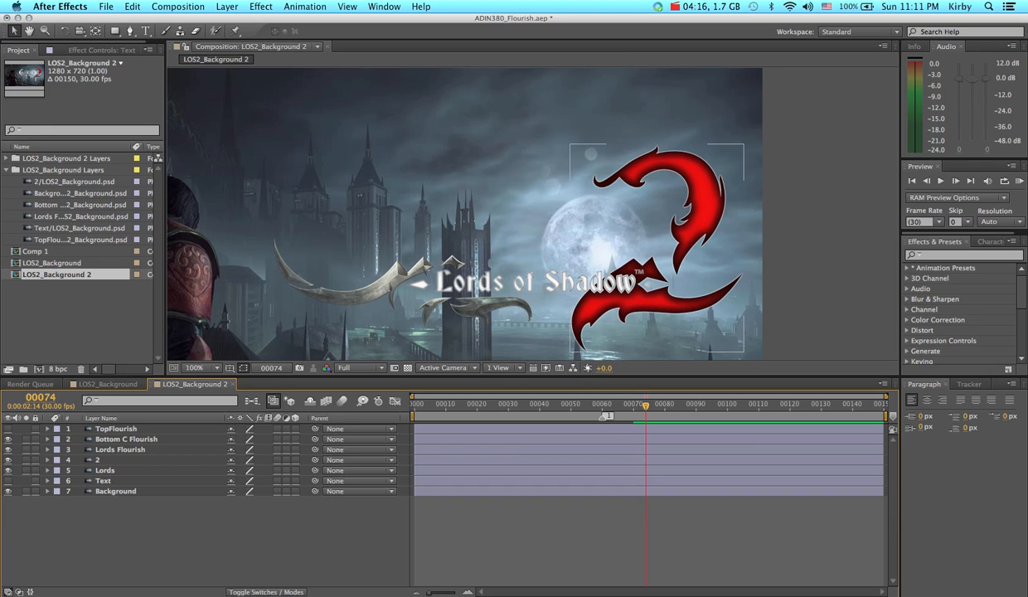
# - Draw a rectangular mask on the Bottom C Flourish layer beside the flourish, toward the moon, and move the current time to frame 10
pyautogui.click(131, 440)
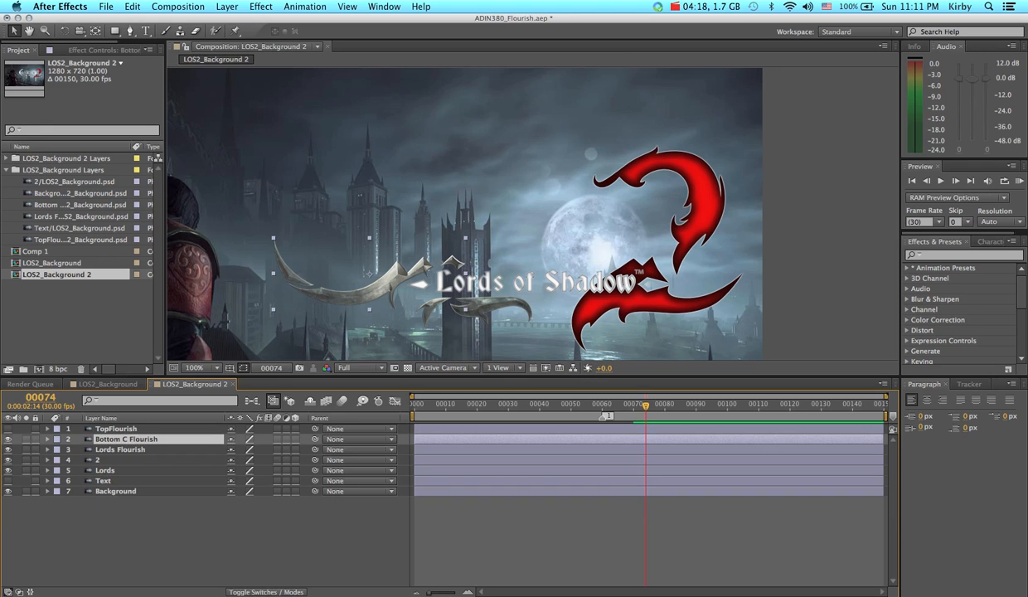
pyautogui.click(26, 439)
pyautogui.click(25, 440)
pyautogui.doubleClick(114, 30)
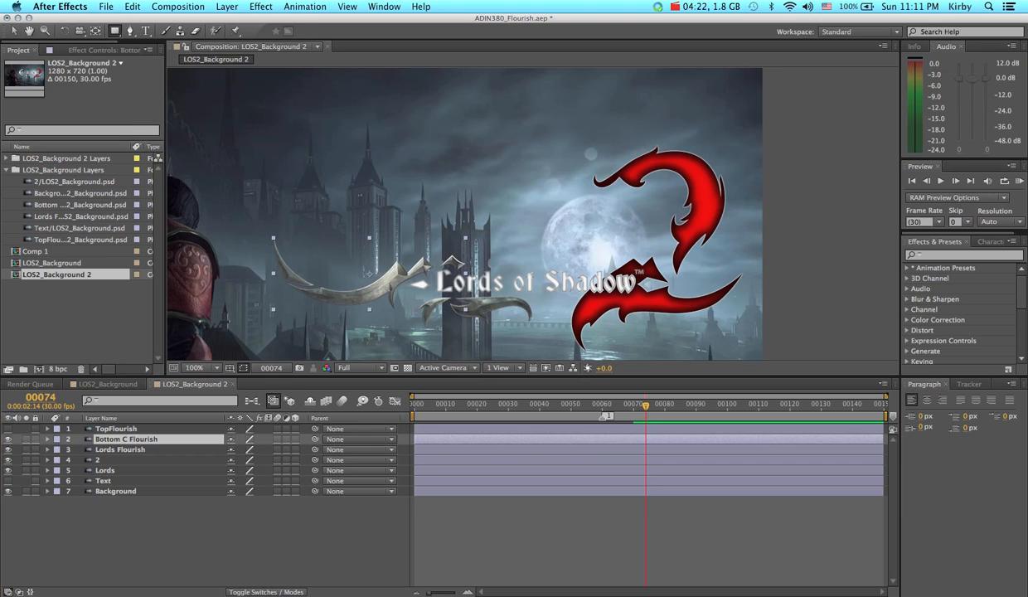
pyautogui.moveTo(474, 212); pyautogui.dragTo(630, 284)
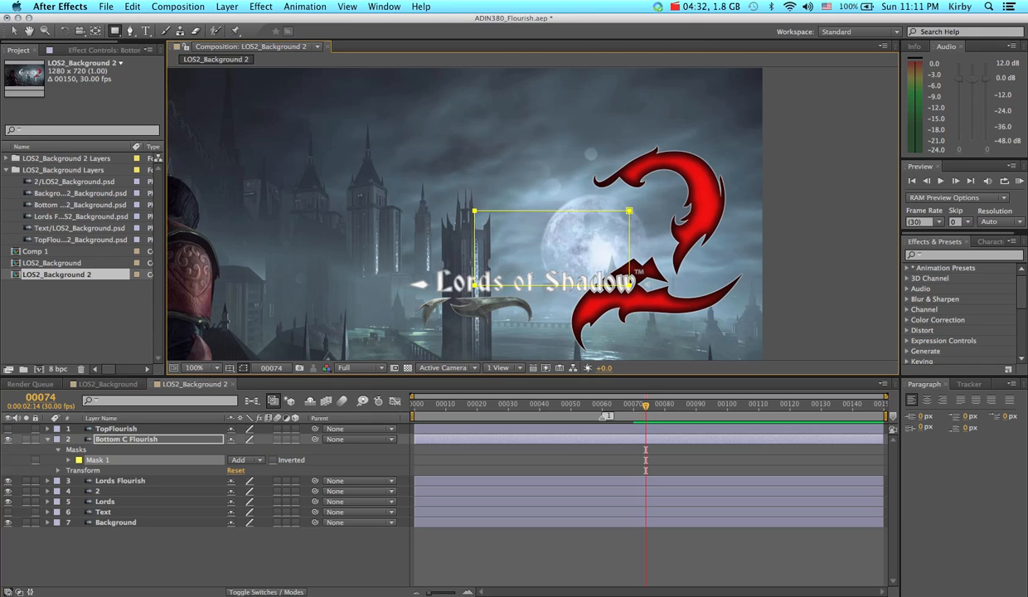
pyautogui.moveTo(644, 415); pyautogui.dragTo(446, 430)
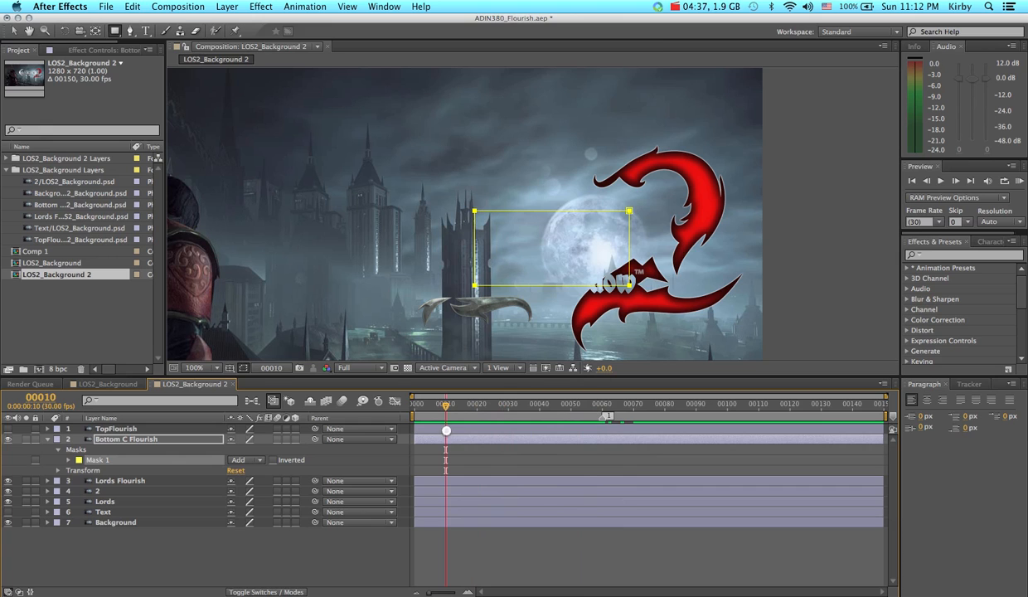
# - Start keyframing the Mask Path of the Bottom C Flourish layer's mask at frame 10
pyautogui.click(70, 459)
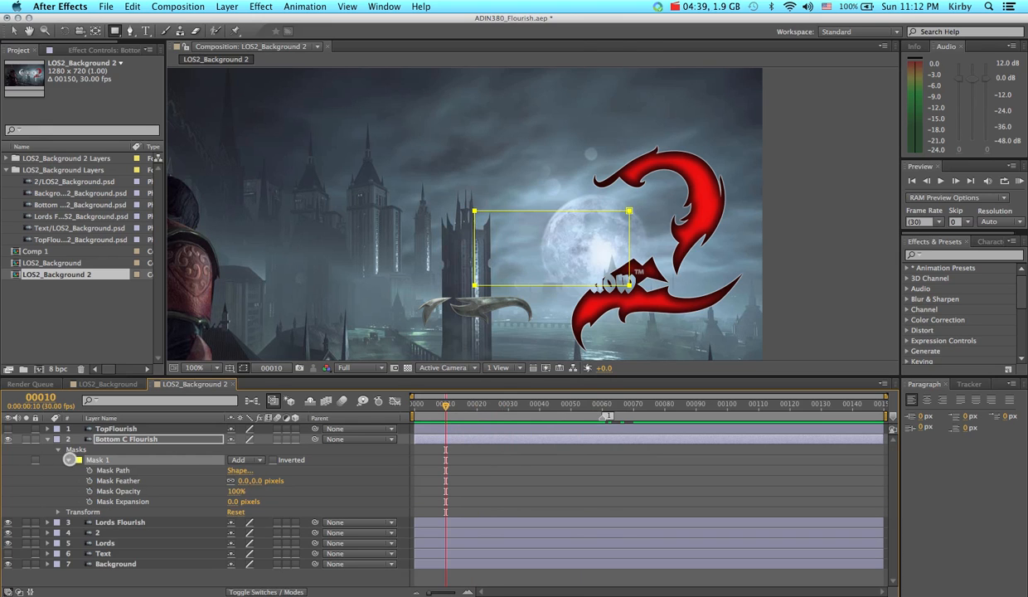
pyautogui.click(89, 470)
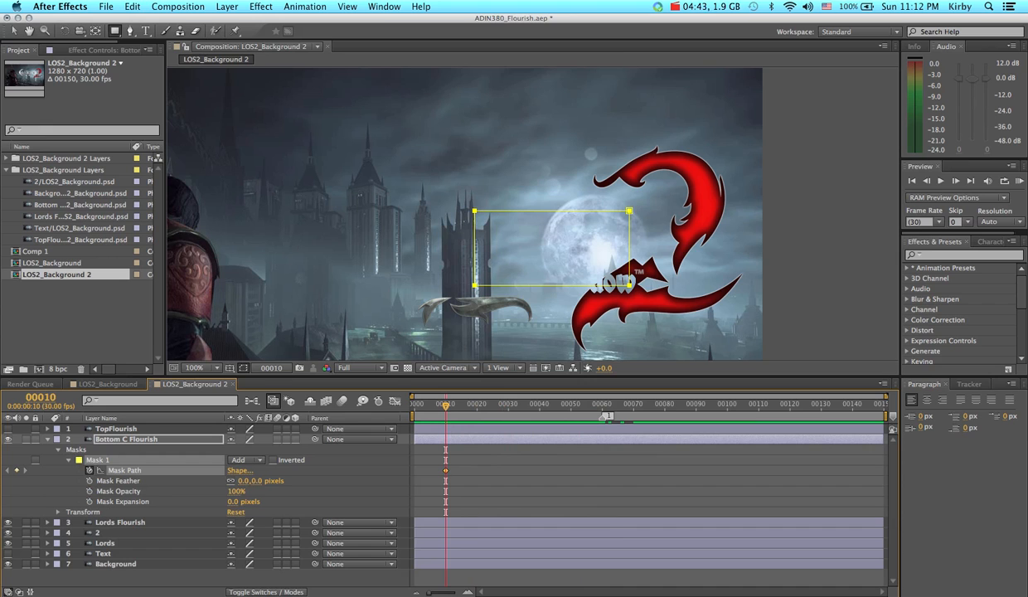
# - At frame 20, extend the mask's left edge past the flourish and lower its bottom-left corner so the mask covers the whole flourish
pyautogui.click(15, 31)
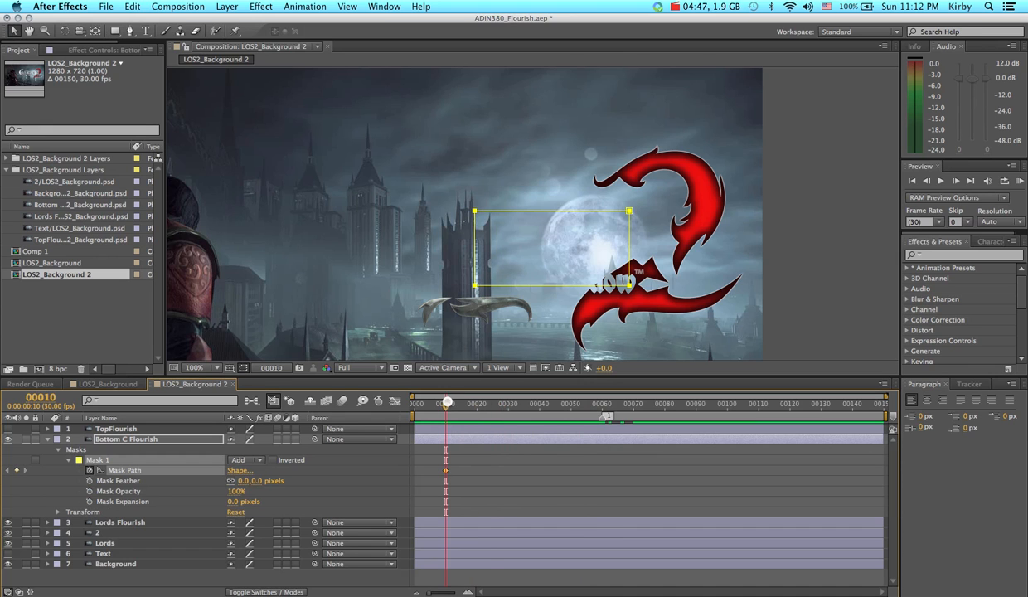
pyautogui.moveTo(445, 405); pyautogui.dragTo(478, 406)
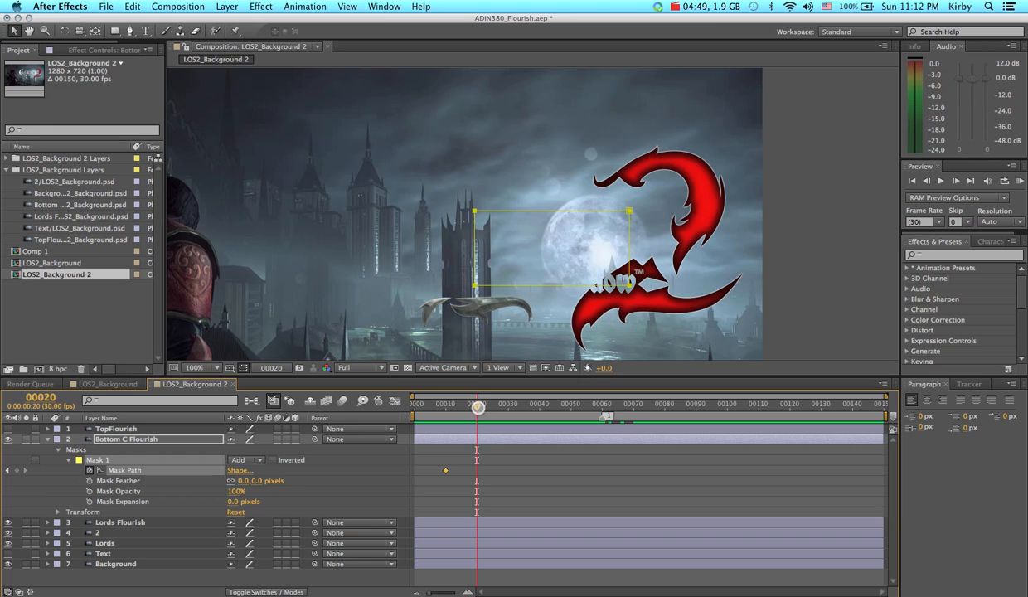
pyautogui.click(477, 300)
pyautogui.click(474, 285)
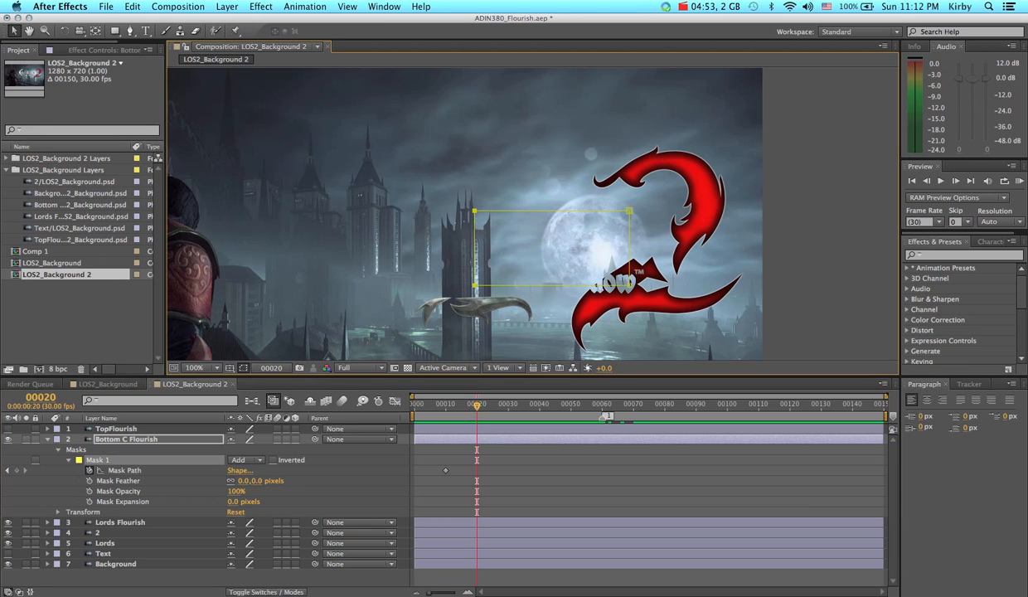
pyautogui.moveTo(474, 212); pyautogui.dragTo(249, 220)
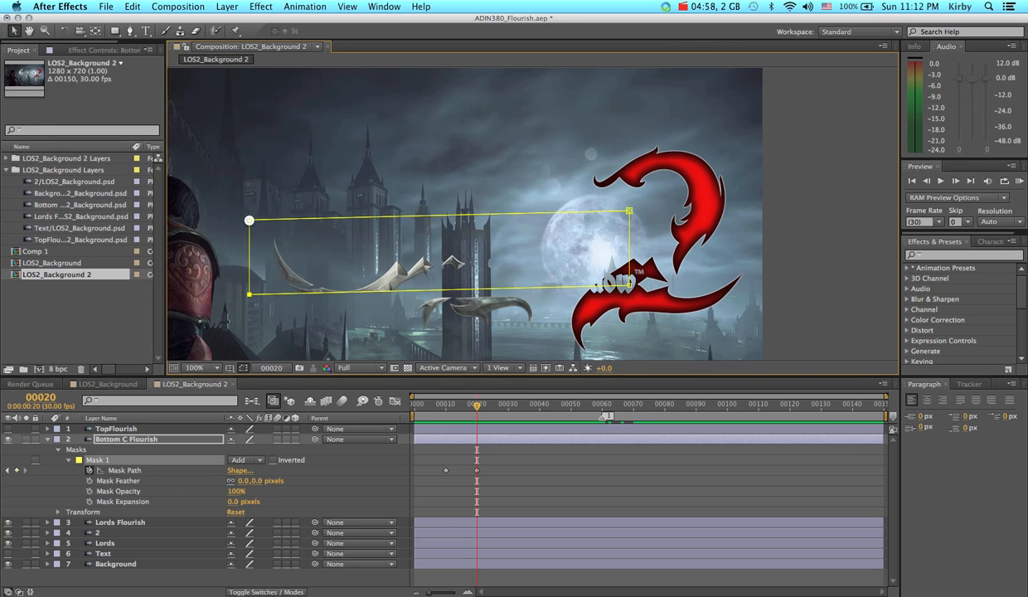
pyautogui.click(243, 322)
pyautogui.click(249, 294)
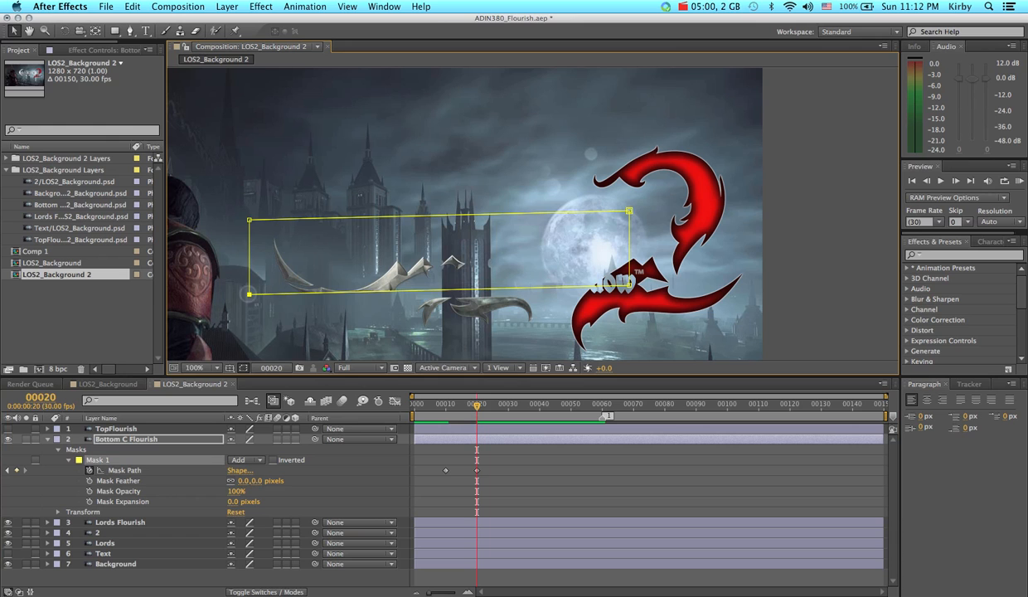
pyautogui.moveTo(249, 294); pyautogui.dragTo(248, 338)
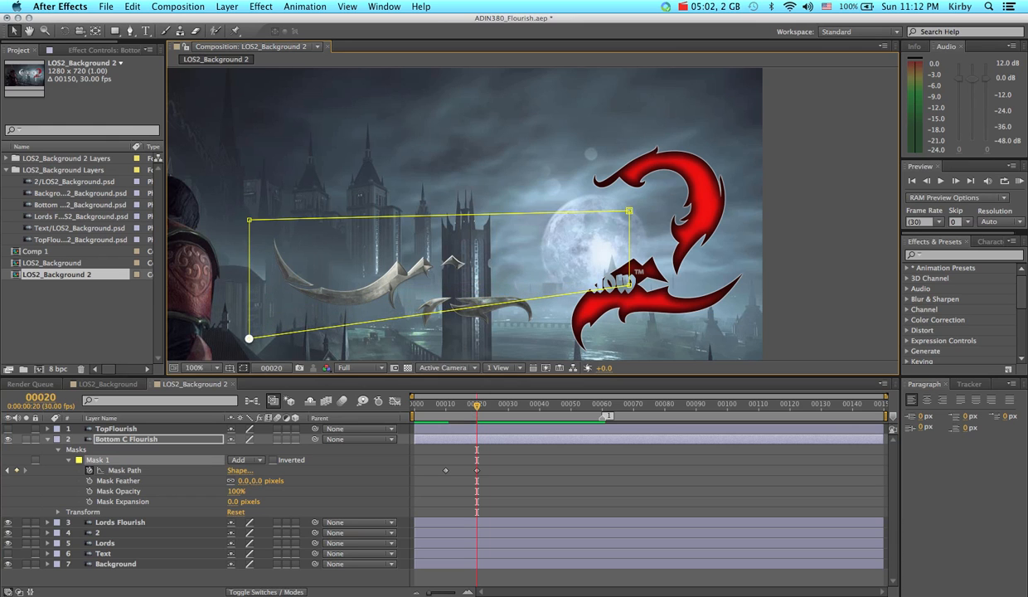
# - Set the Bottom C Flourish mask's feather to 20 pixels and check the partial reveal at frame 14
pyautogui.moveTo(469, 403); pyautogui.dragTo(446, 417)
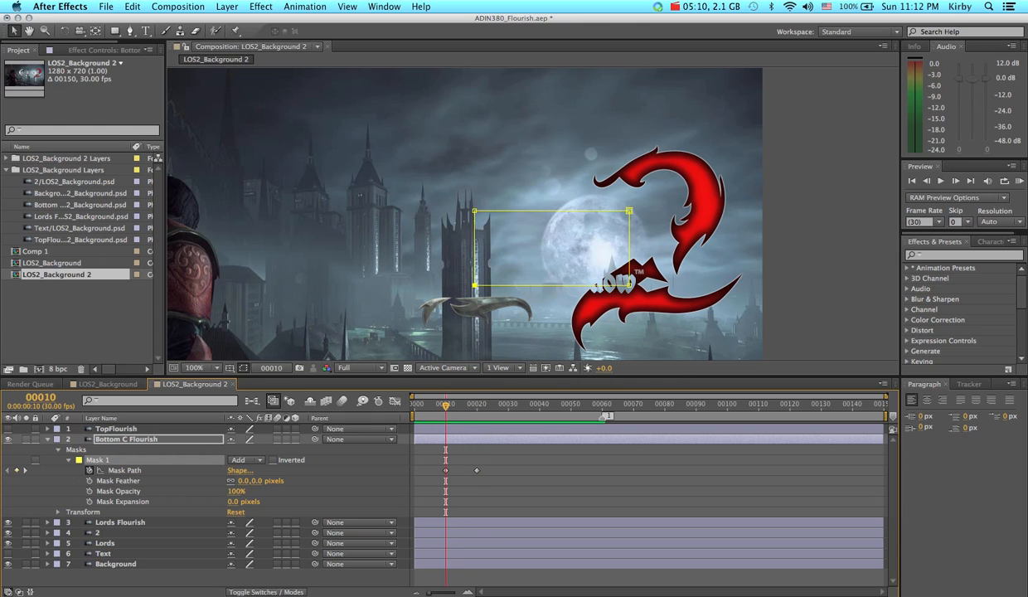
pyautogui.click(243, 480)
pyautogui.press('Return')
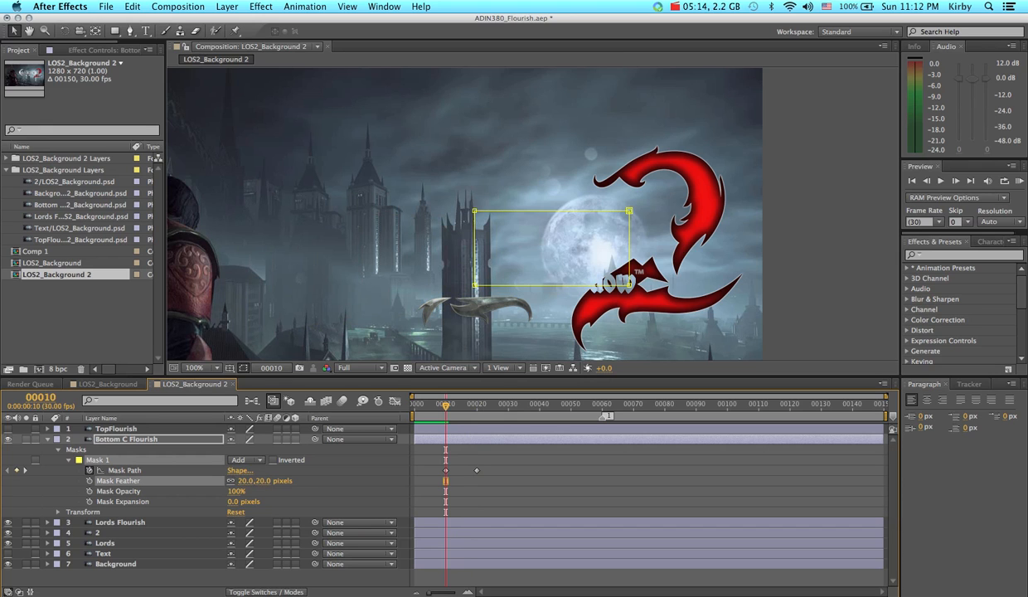
pyautogui.moveTo(445, 406)
pyautogui.mouseDown()
pyautogui.moveTo(475, 407)
pyautogui.moveTo(456, 407)
pyautogui.mouseUp()
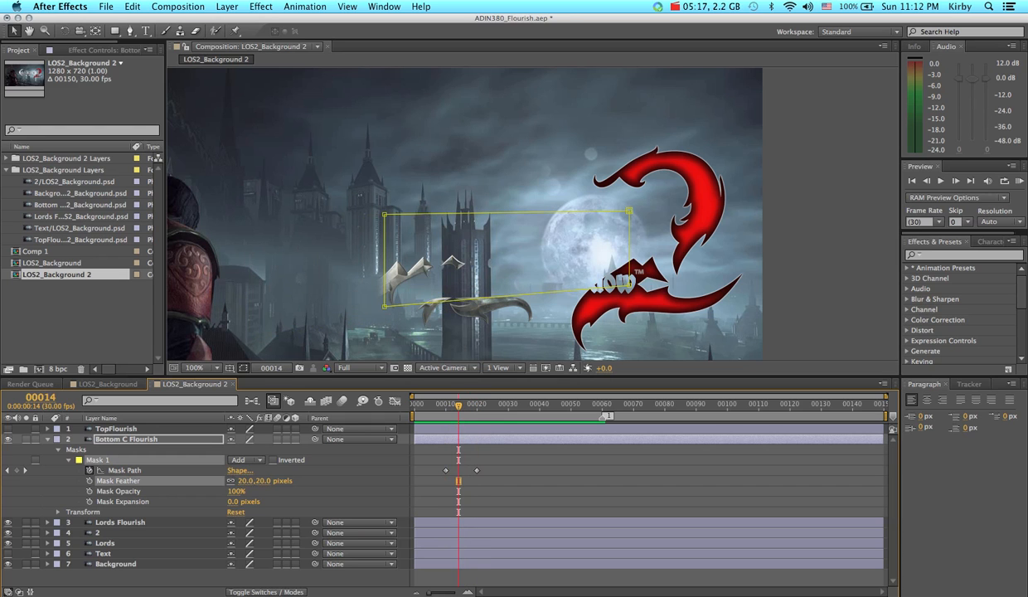
# - Apply Easy Ease In to the Mask Path keyframe at frame 20 and preview the reveal from frame 0
pyautogui.click(477, 470)
pyautogui.rightClick(477, 470)
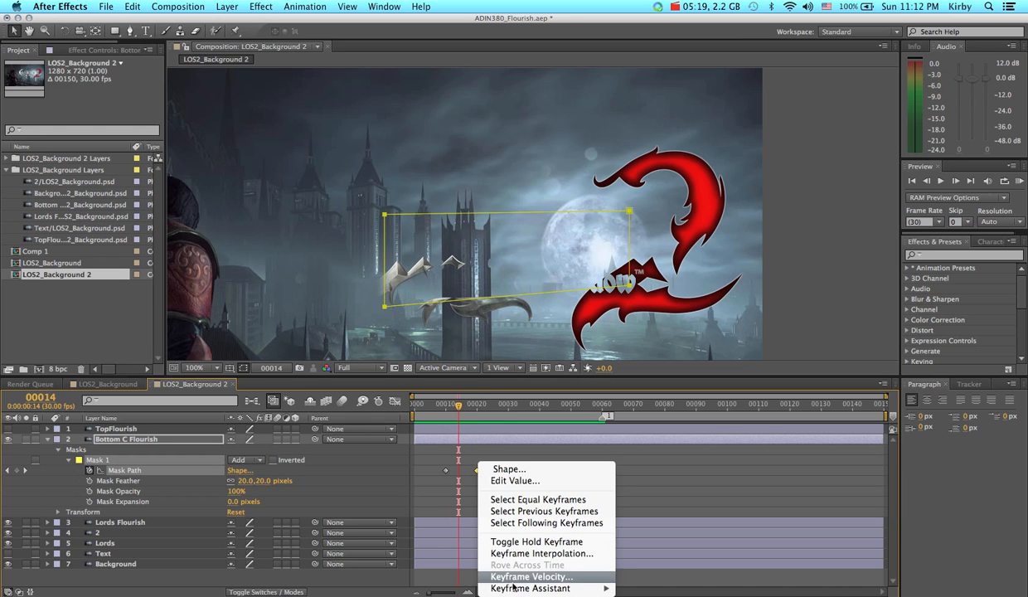
pyautogui.moveTo(514, 587)
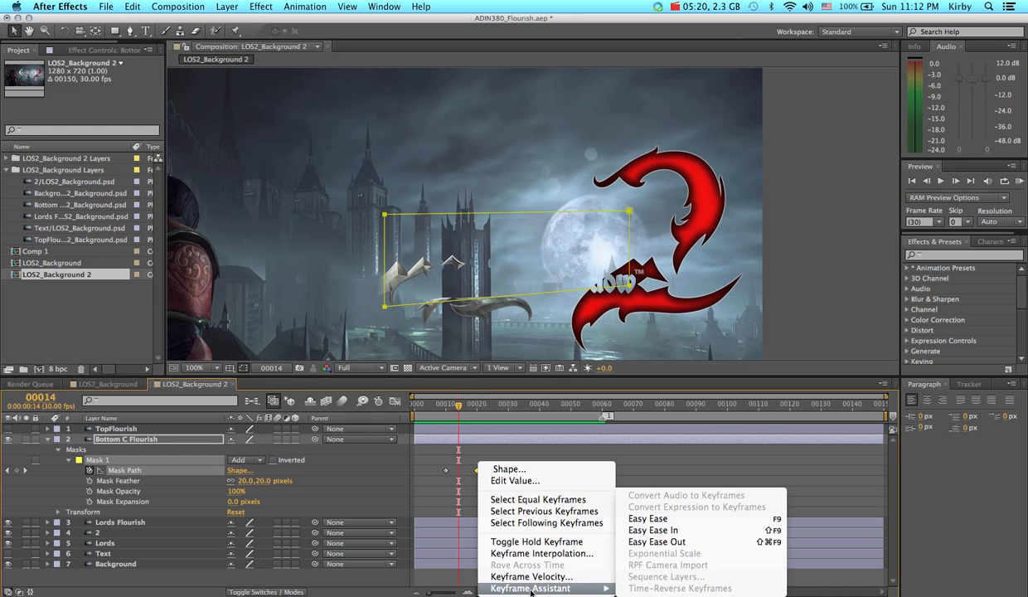
pyautogui.click(641, 532)
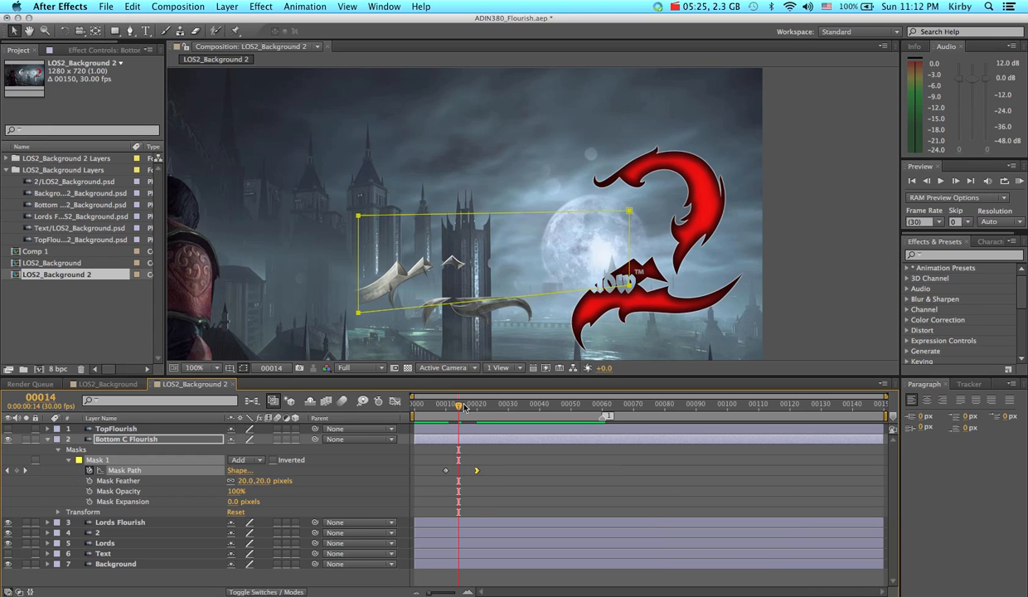
pyautogui.moveTo(458, 409); pyautogui.dragTo(416, 406)
pyautogui.press('space')
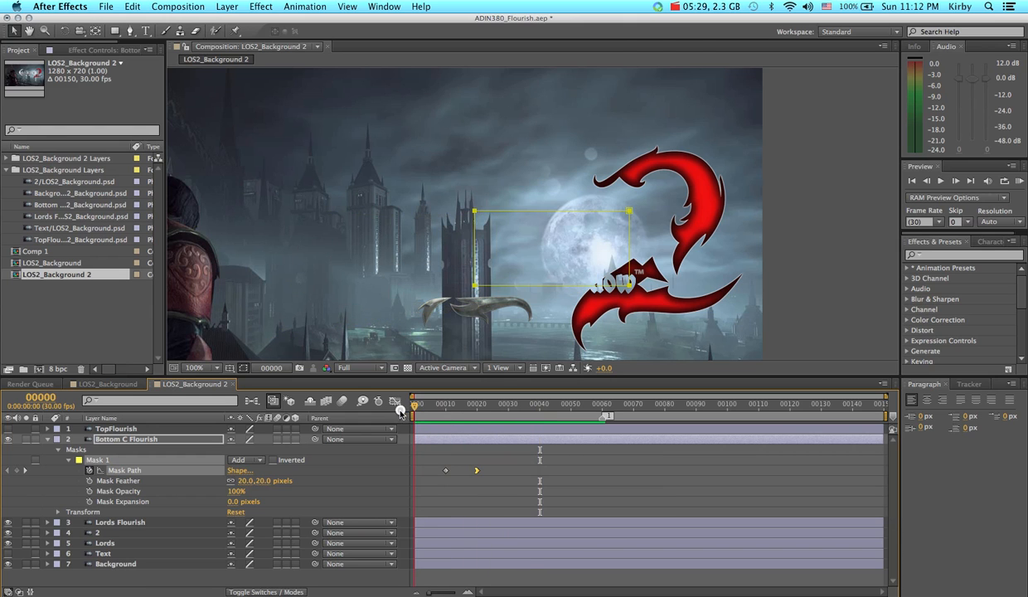
pyautogui.press('space')
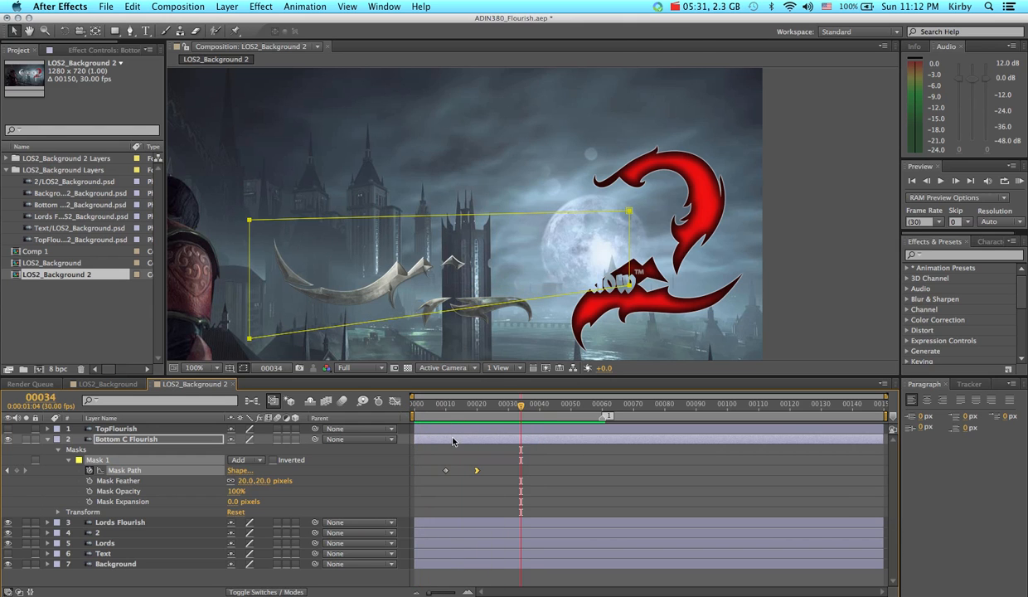
# - Move the second Mask Path keyframe to frame 30 and replay the animation from the start to check its timing
pyautogui.moveTo(476, 472); pyautogui.dragTo(507, 471)
pyautogui.moveTo(461, 410); pyautogui.dragTo(412, 409)
pyautogui.press('space')
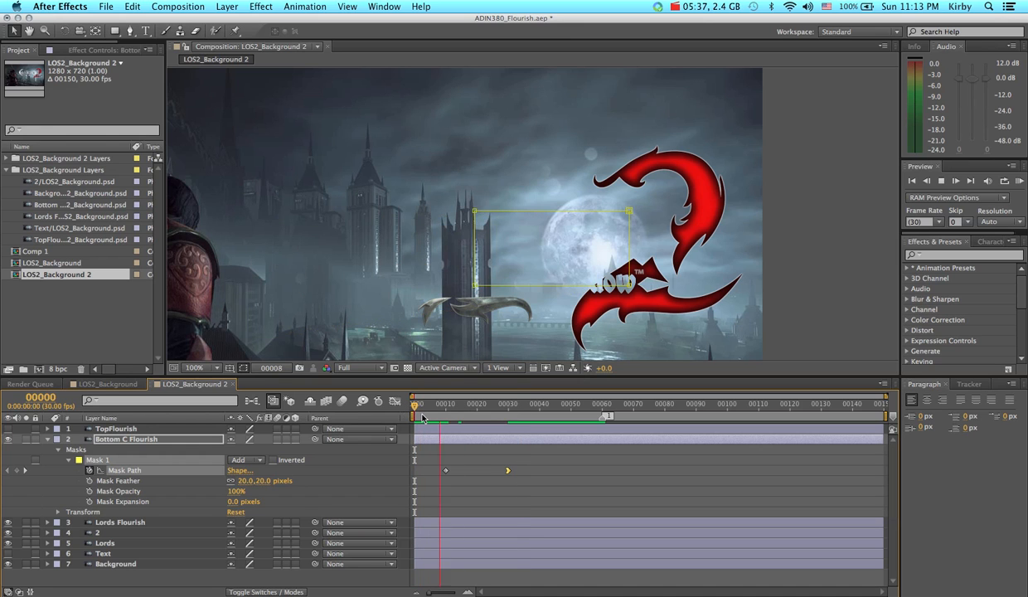
pyautogui.press('space')
pyautogui.click(458, 496)
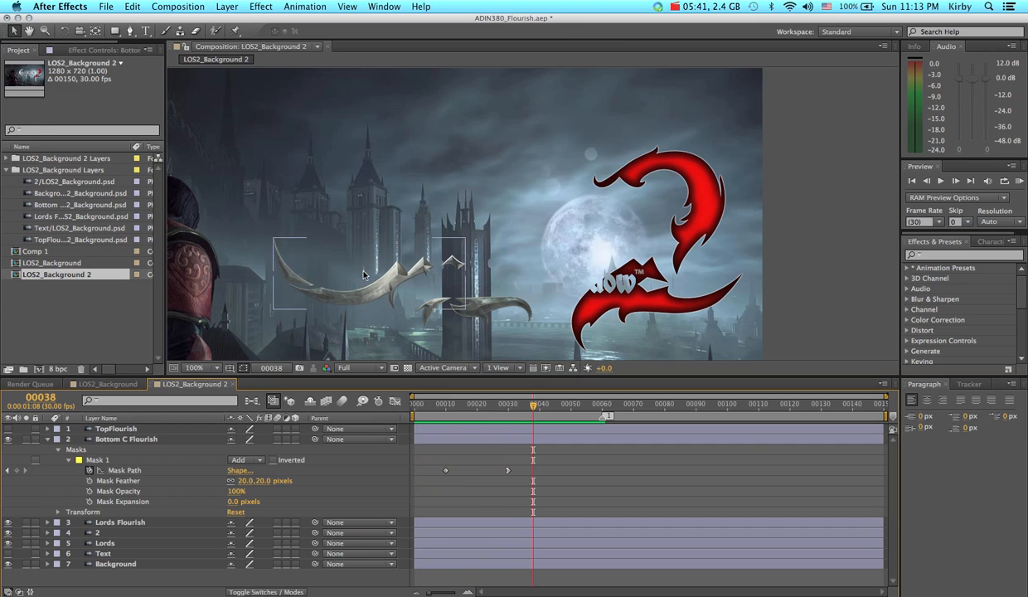
pyautogui.moveTo(429, 403); pyautogui.dragTo(387, 414)
pyautogui.press('space')
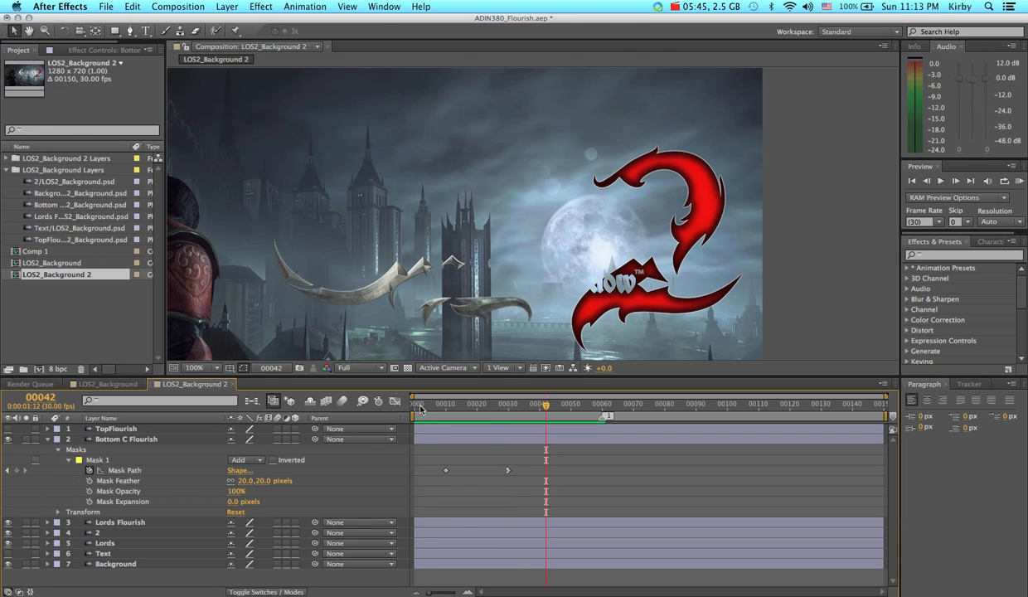
pyautogui.click(420, 408)
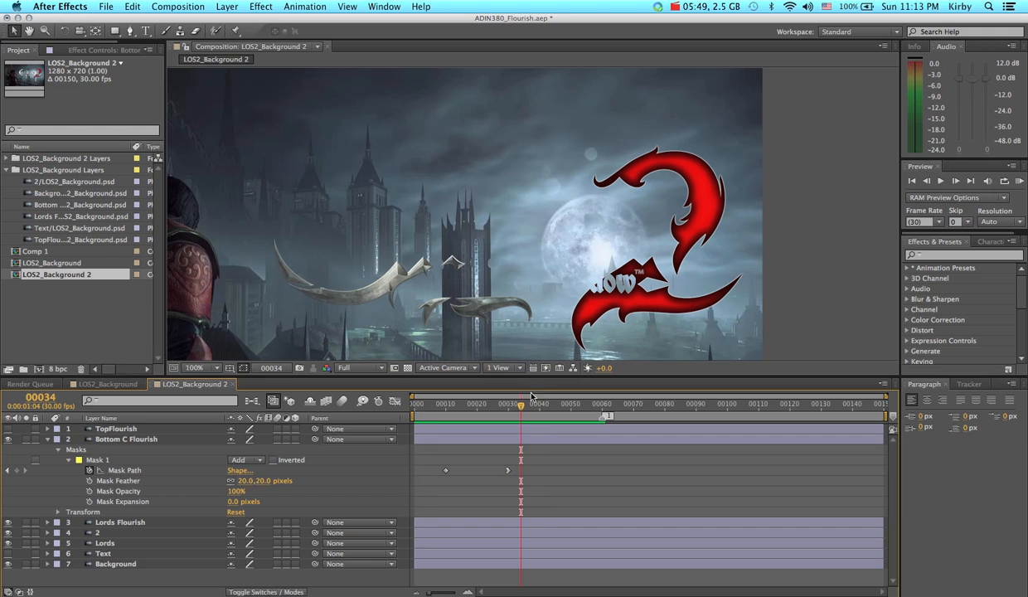
# - Review the mask's shape at its frame 10 and frame 30 keyframes and collapse the Bottom C Flourish layer's properties
pyautogui.click(96, 459)
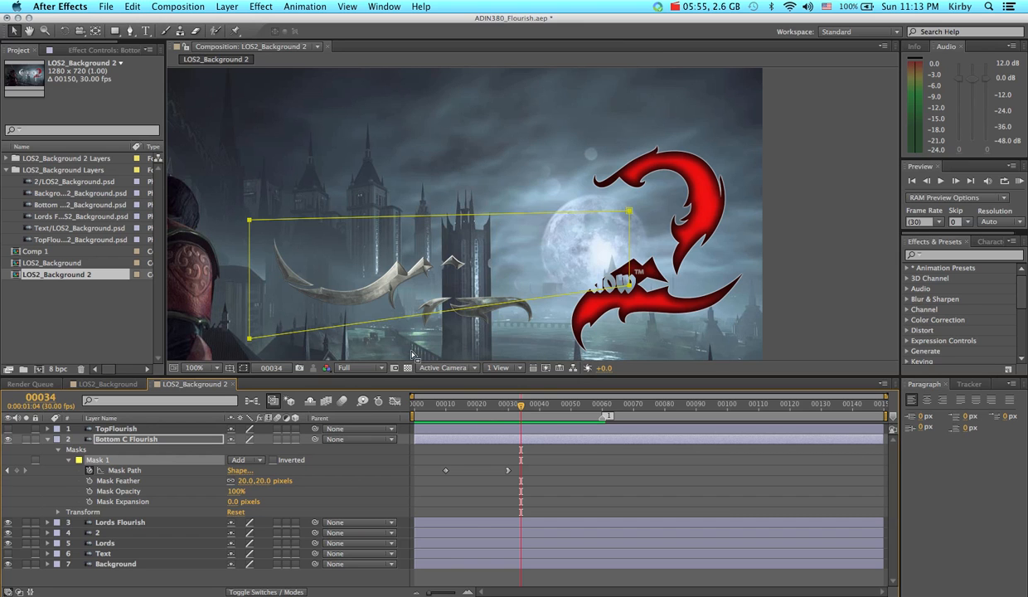
pyautogui.moveTo(477, 412); pyautogui.dragTo(437, 405)
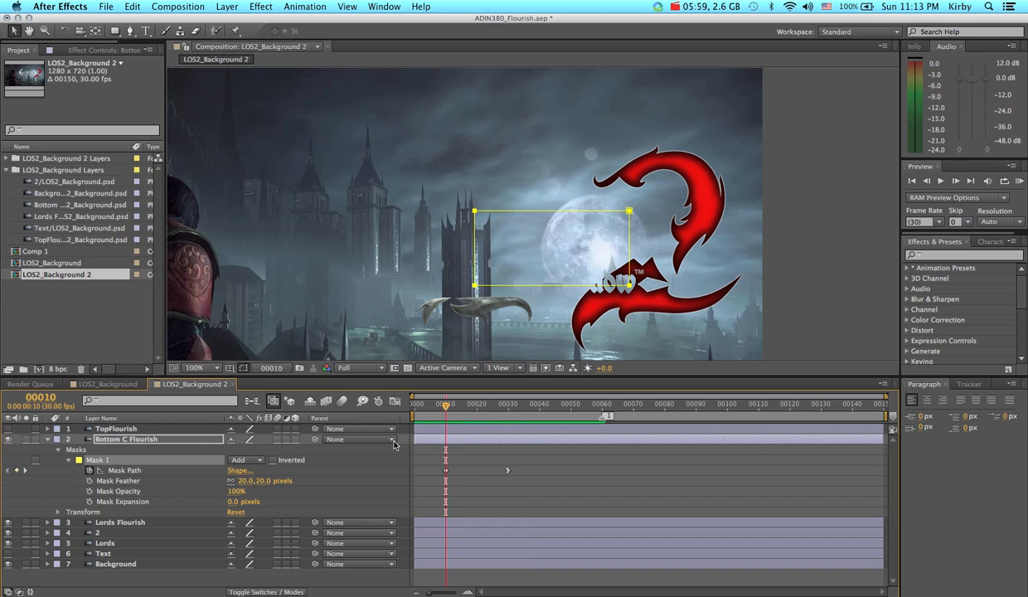
pyautogui.moveTo(444, 412)
pyautogui.mouseDown()
pyautogui.moveTo(408, 411)
pyautogui.moveTo(444, 418)
pyautogui.mouseUp()
pyautogui.moveTo(445, 412); pyautogui.dragTo(507, 406)
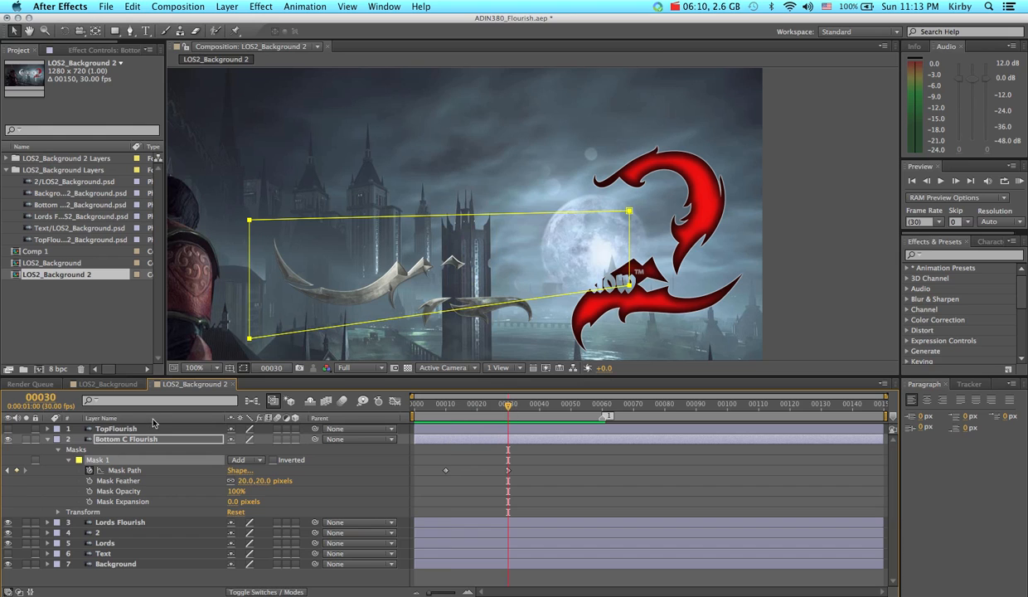
pyautogui.click(47, 439)
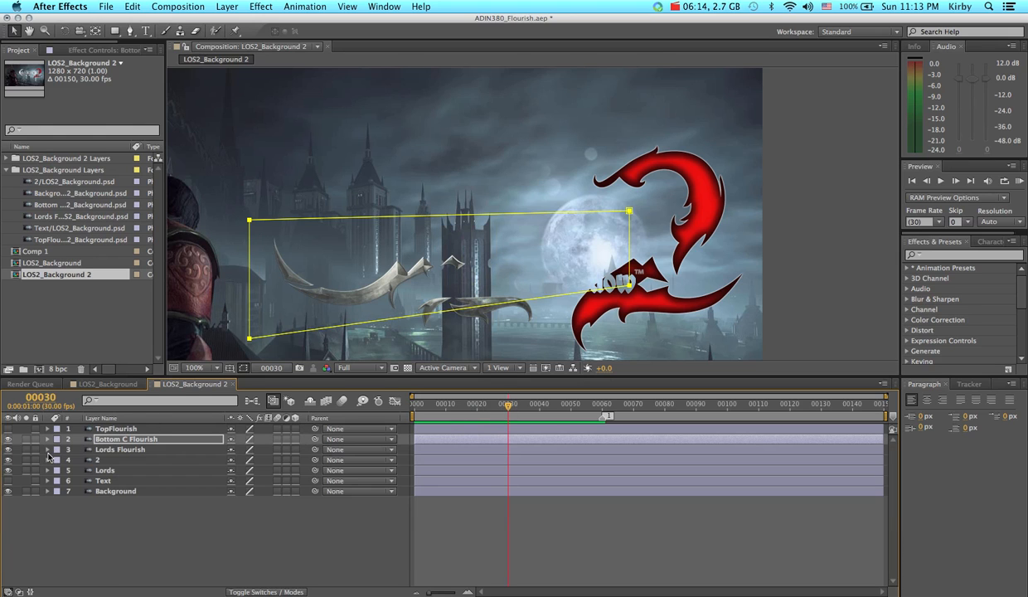
# - Select the Text layer, expand its properties and make the layer visible
pyautogui.click(689, 10)
pyautogui.click(589, 20)
pyautogui.click(102, 481)
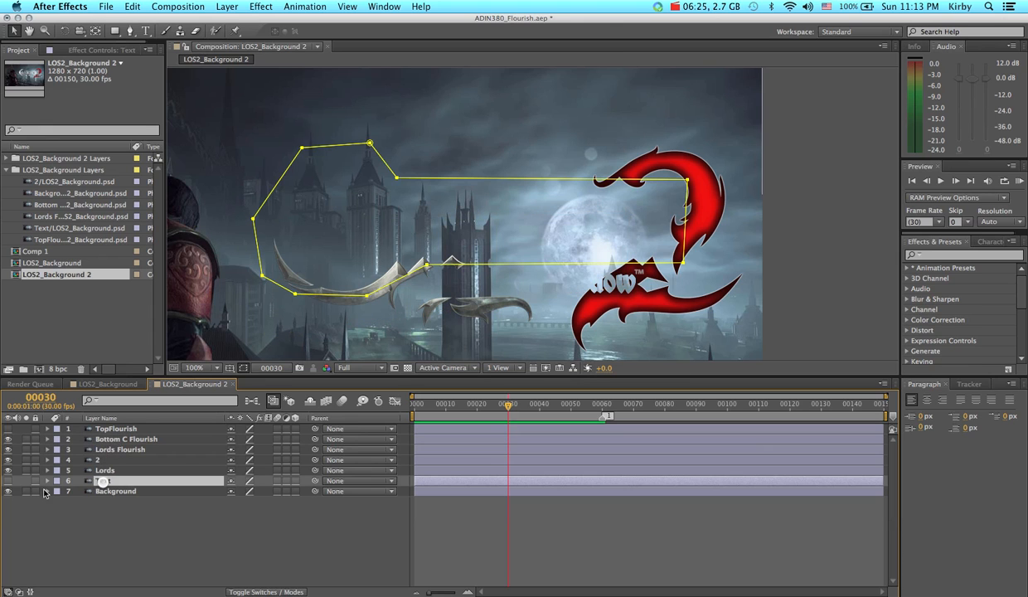
pyautogui.click(47, 481)
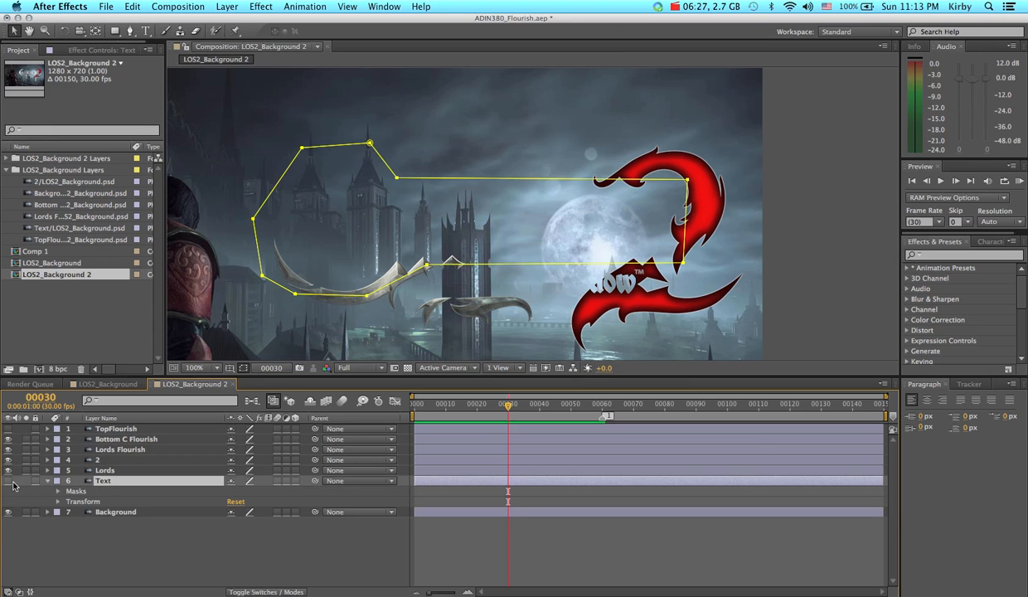
pyautogui.click(8, 482)
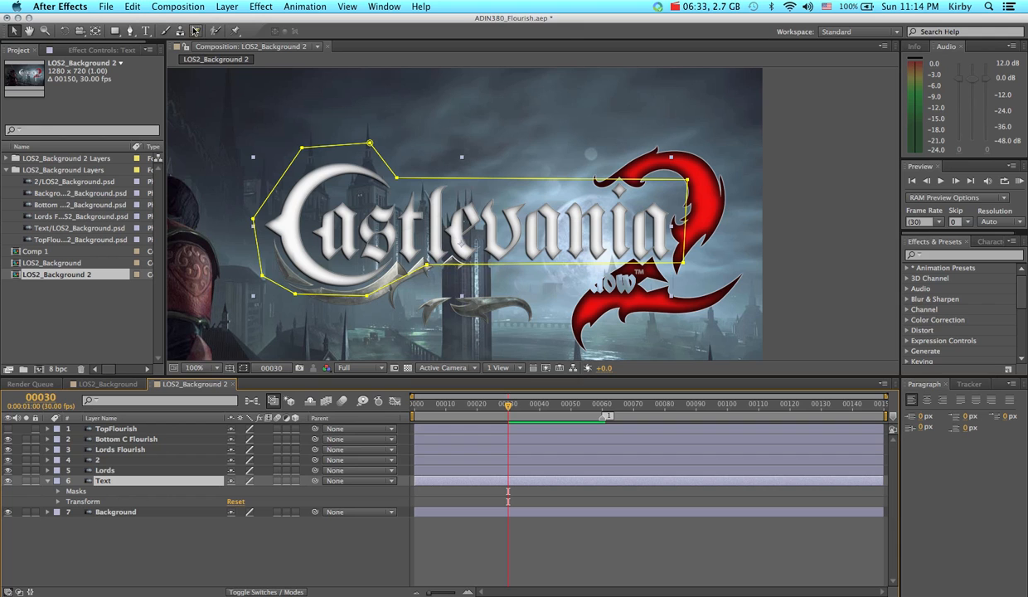
# - Draw an open curved Pen path on the Text layer along the middle of the letter C, from its lower tip to its upper tip
pyautogui.click(129, 32)
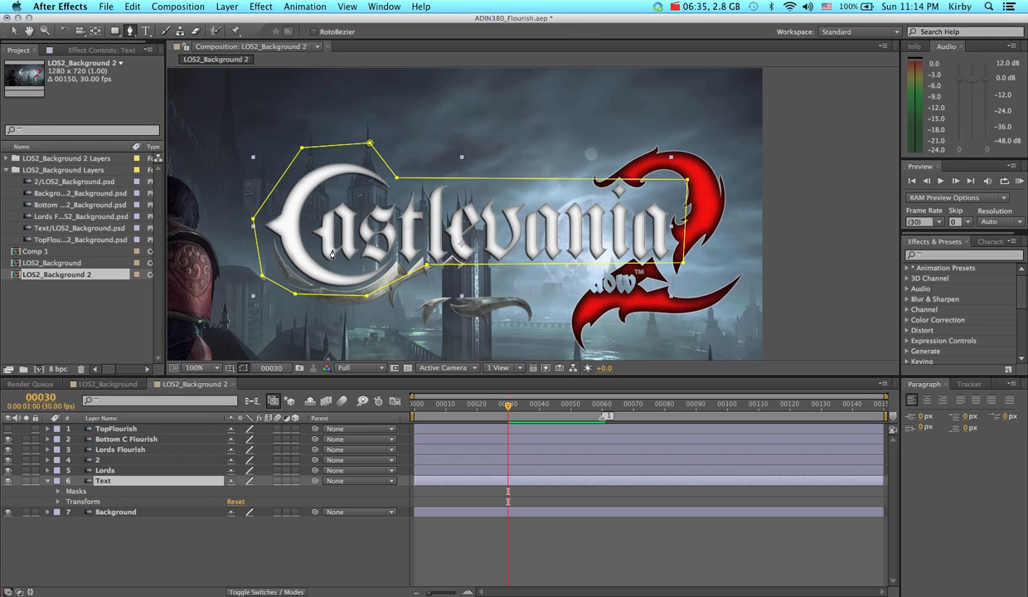
pyautogui.click(391, 259)
pyautogui.moveTo(346, 280); pyautogui.dragTo(318, 280)
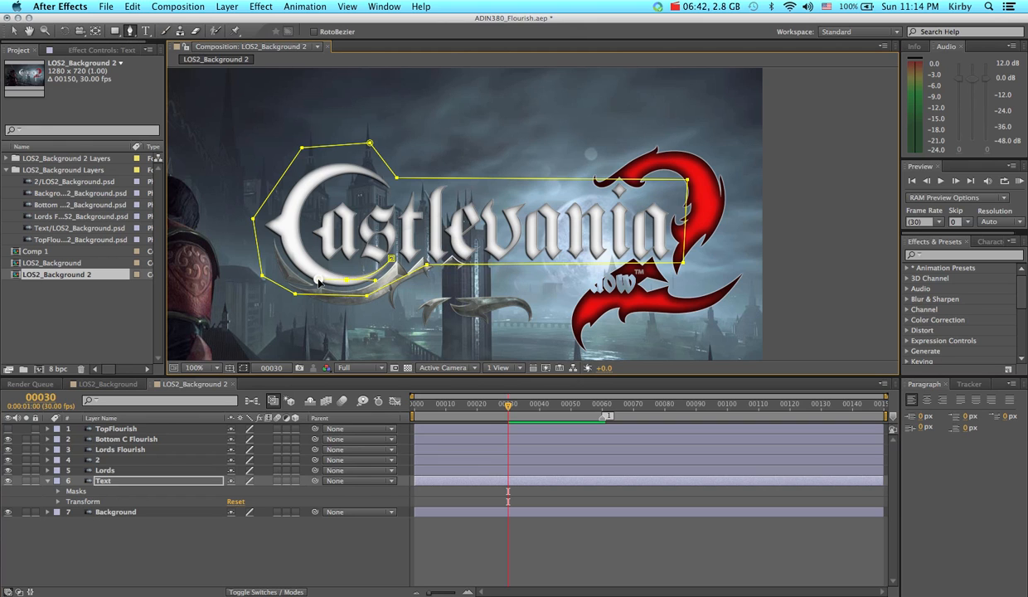
pyautogui.click(285, 225)
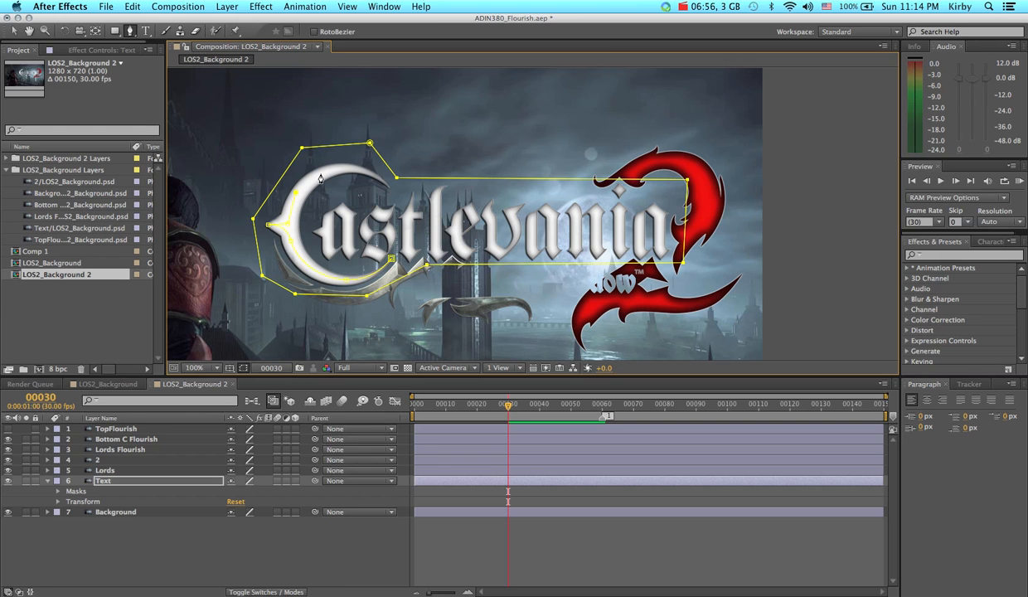
pyautogui.click(386, 181)
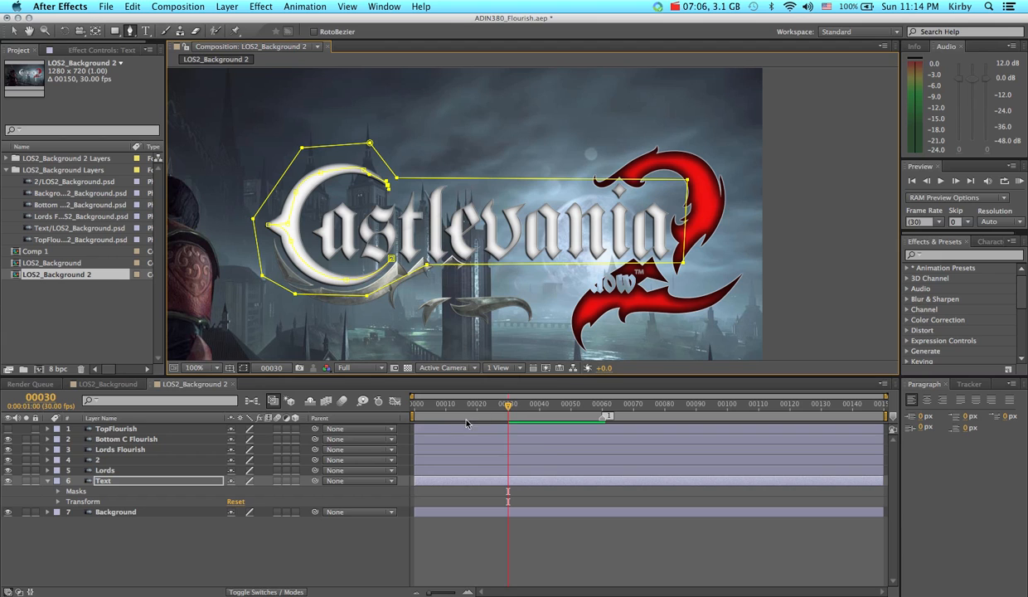
# - Move the current time to frame 27 and rename the Text layer's Mask 1 as Outline
pyautogui.moveTo(507, 411)
pyautogui.mouseDown()
pyautogui.moveTo(415, 409)
pyautogui.moveTo(498, 414)
pyautogui.mouseUp()
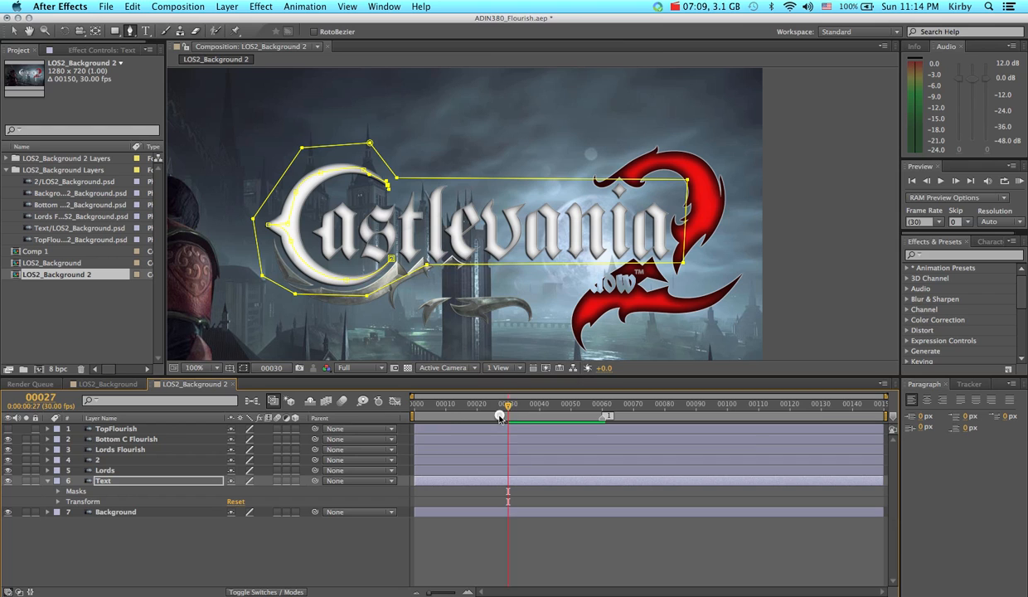
pyautogui.click(58, 492)
pyautogui.click(98, 502)
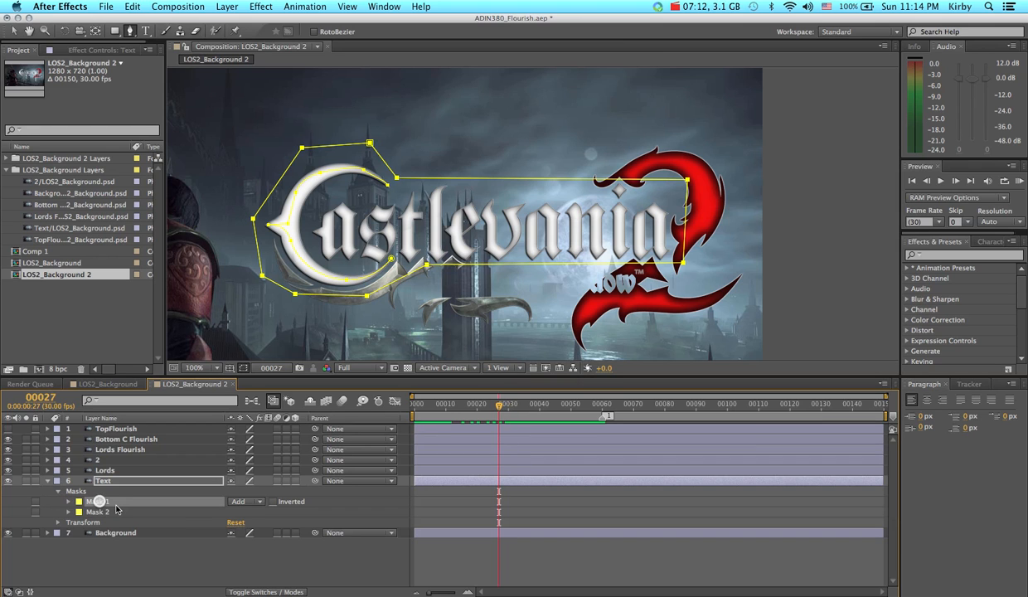
pyautogui.press('Return')
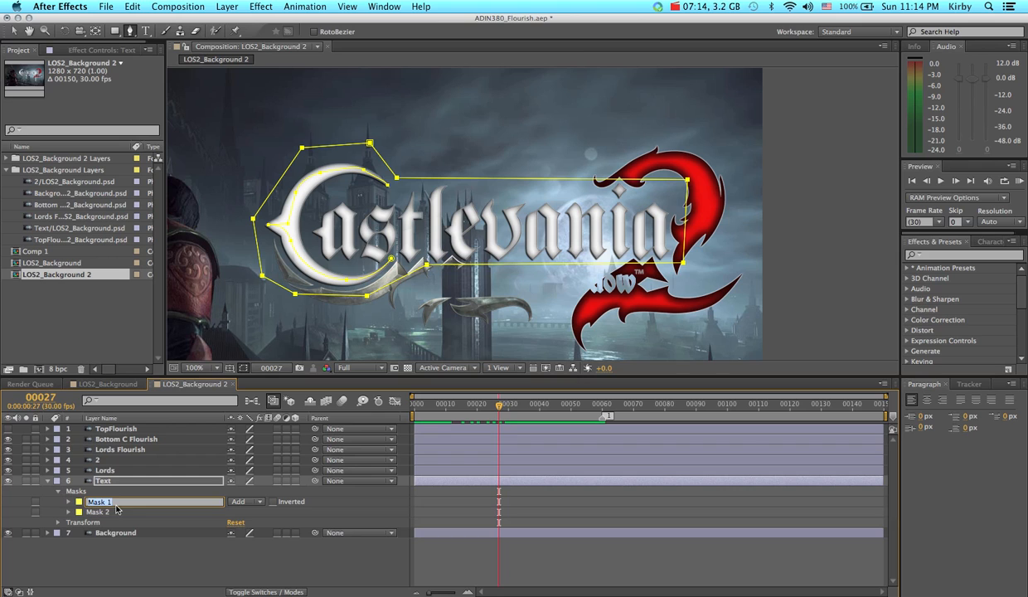
pyautogui.write('Outline')
pyautogui.press('Return')
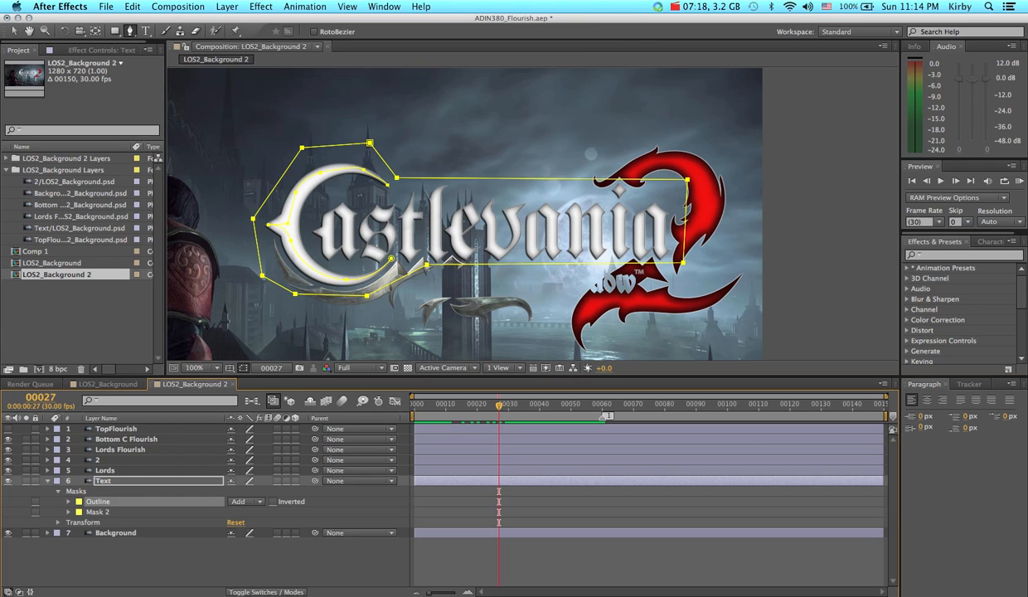
# - Rename the Text layer's Mask 2 as "C", including the quotation marks, and deselect the layer
pyautogui.click(93, 512)
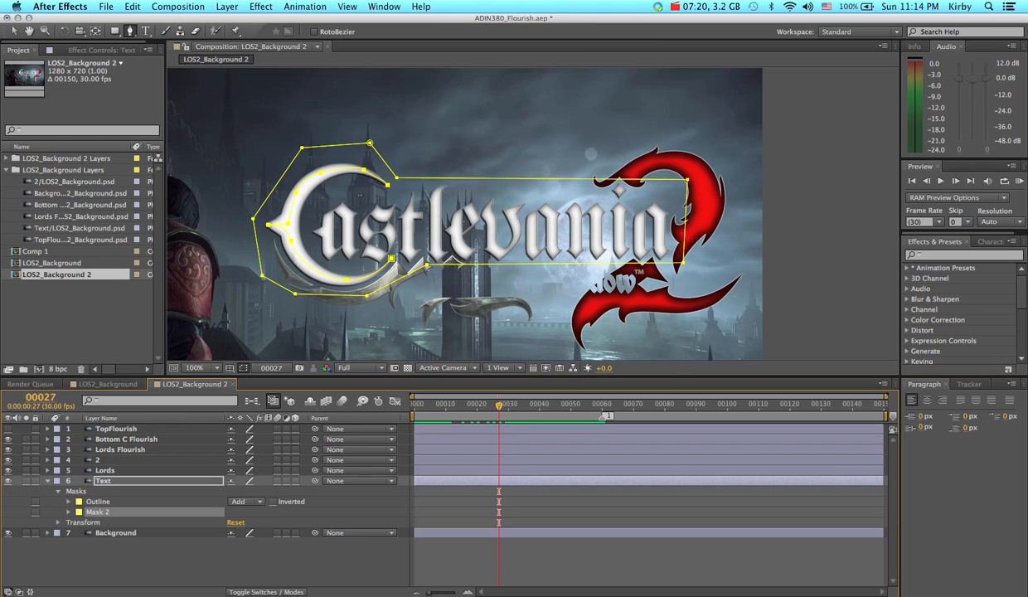
pyautogui.press('Return')
pyautogui.press('BackSpace')
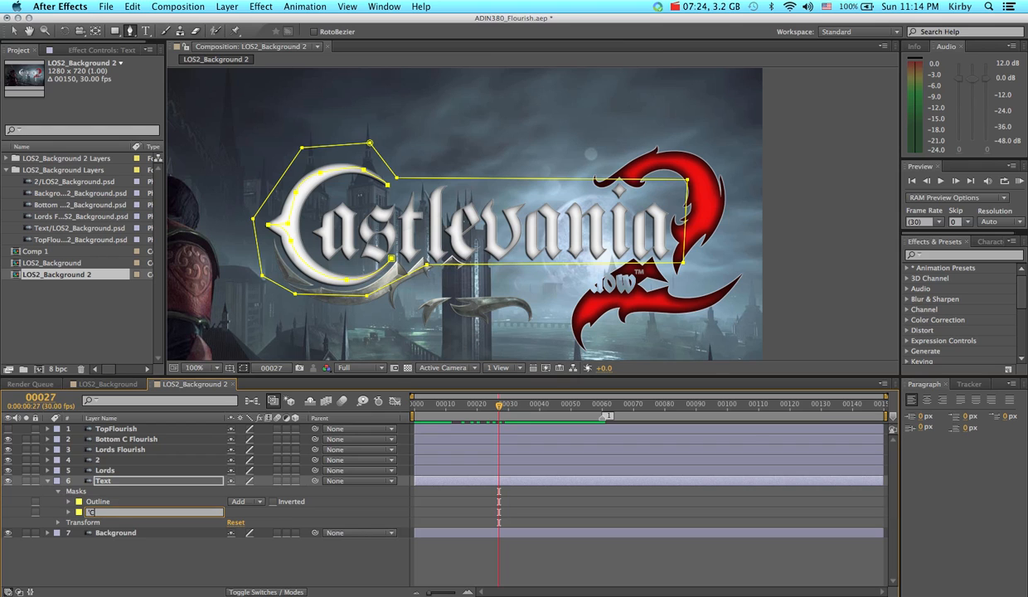
pyautogui.write('"C"')
pyautogui.press('Return')
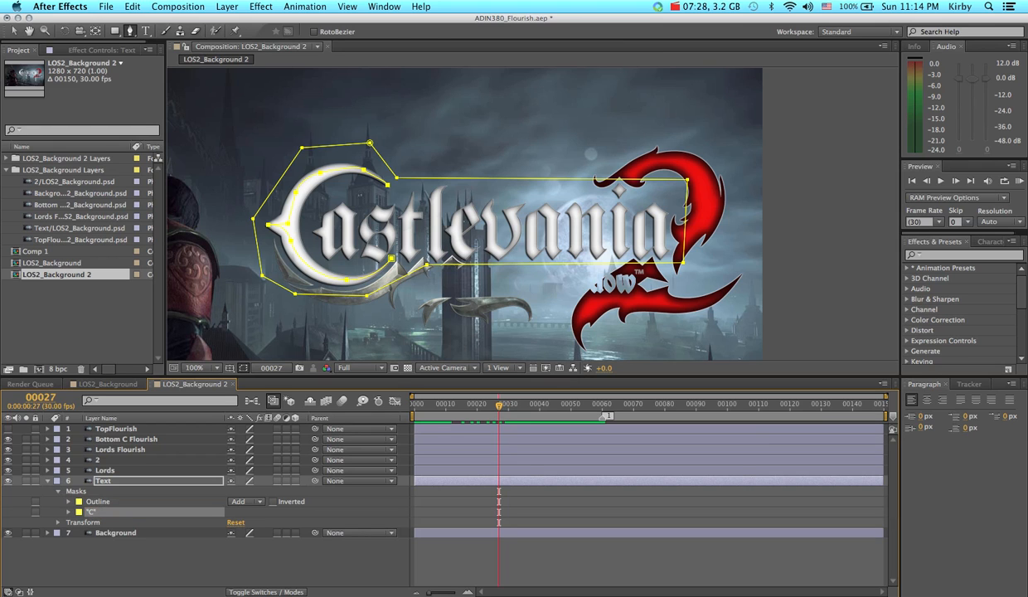
pyautogui.click(165, 573)
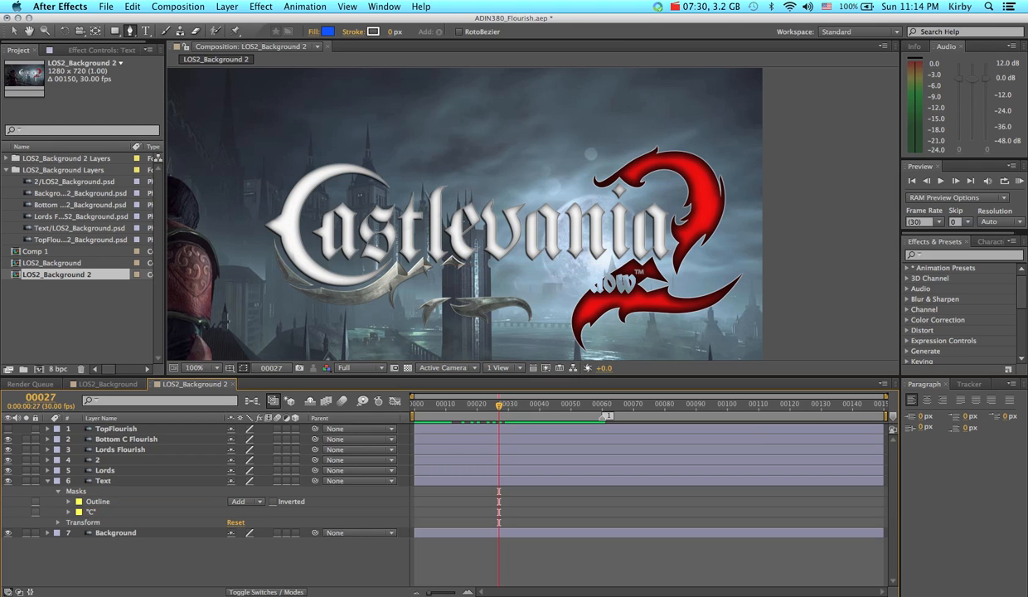
# - Search the effects for stroke and apply the Generate category's Stroke effect to the Text layer
pyautogui.click(936, 254)
pyautogui.write('stroke')
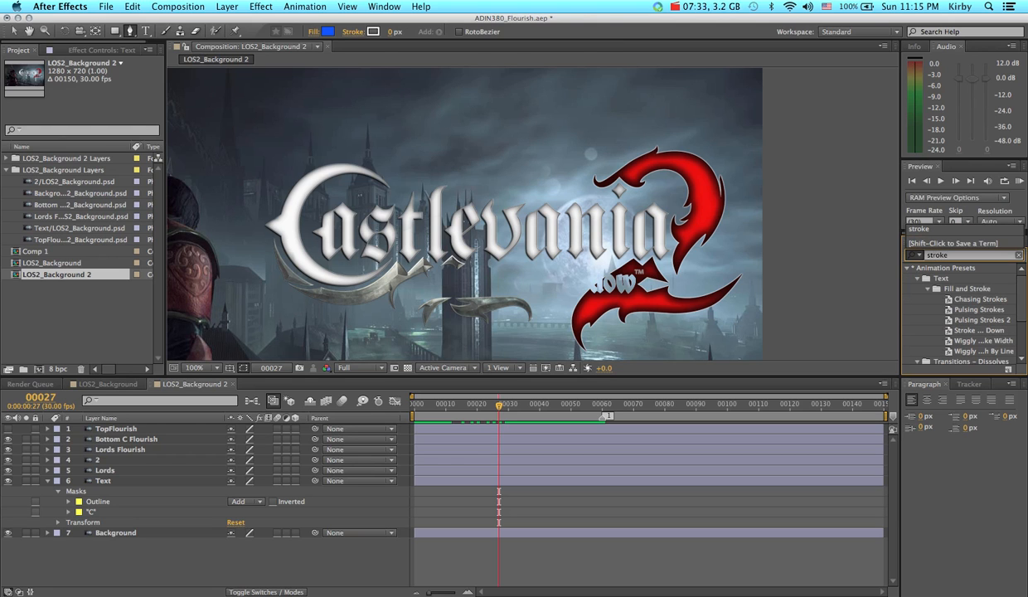
pyautogui.press('Return')
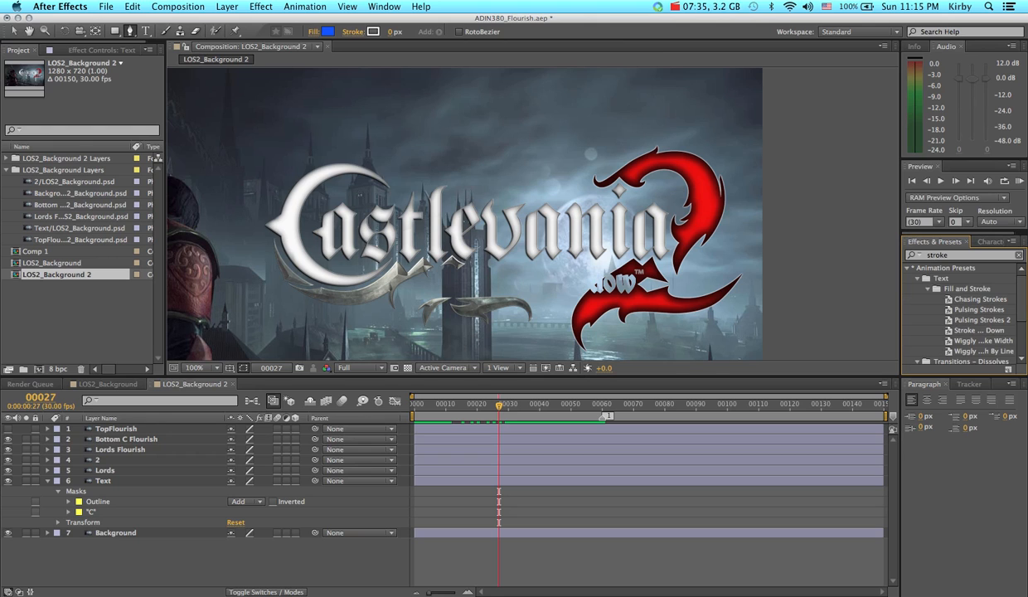
pyautogui.scroll(-3, 961, 314)
pyautogui.click(943, 337)
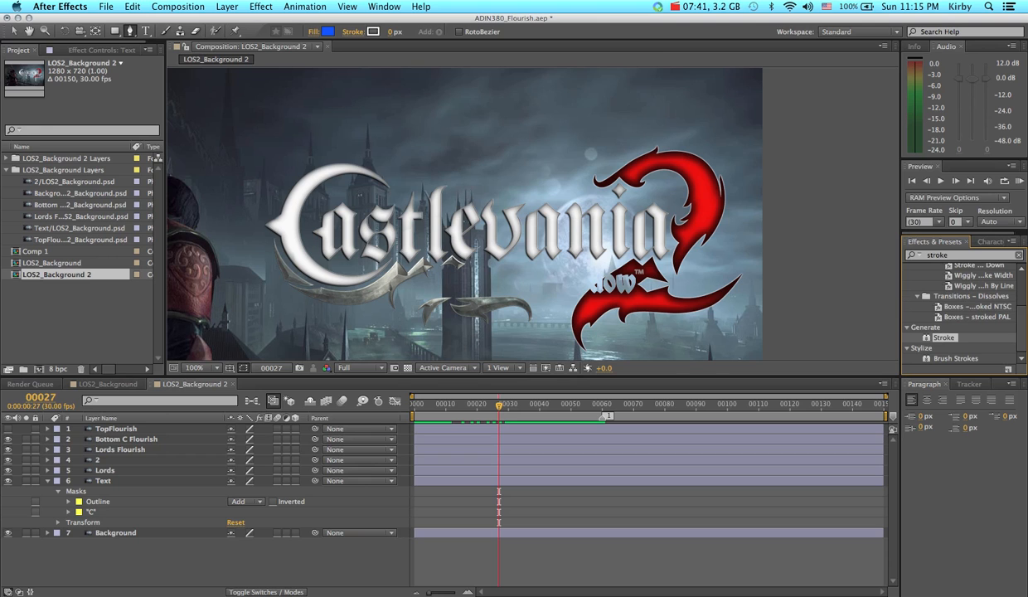
pyautogui.moveTo(900, 328)
pyautogui.mouseDown()
pyautogui.moveTo(489, 459)
pyautogui.moveTo(206, 502)
pyautogui.moveTo(116, 481)
pyautogui.mouseUp()
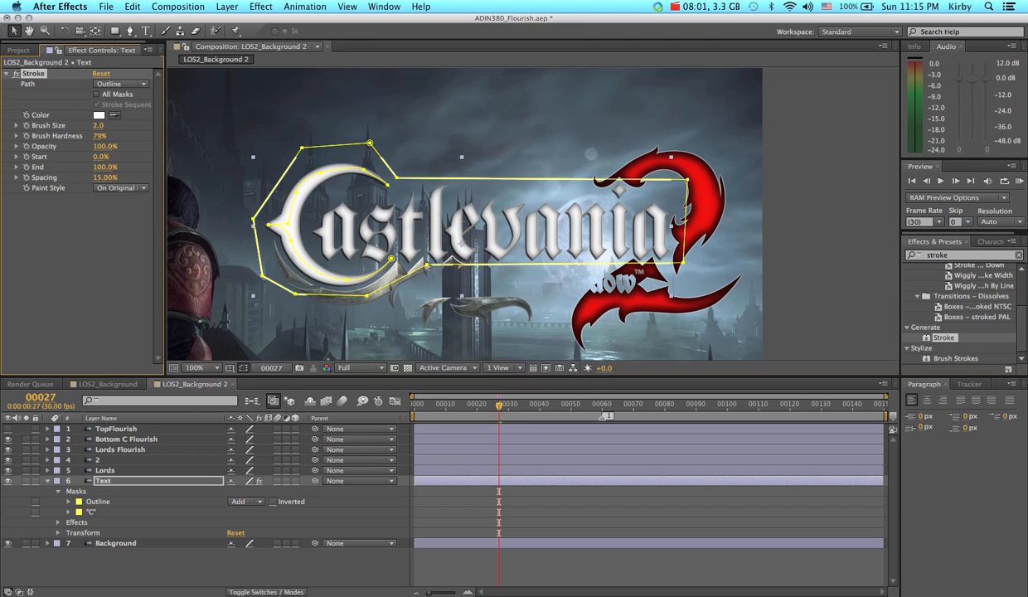
# - Set the Stroke effect's path to the "C" mask and its paint style to Reveal Original Image
pyautogui.click(124, 84)
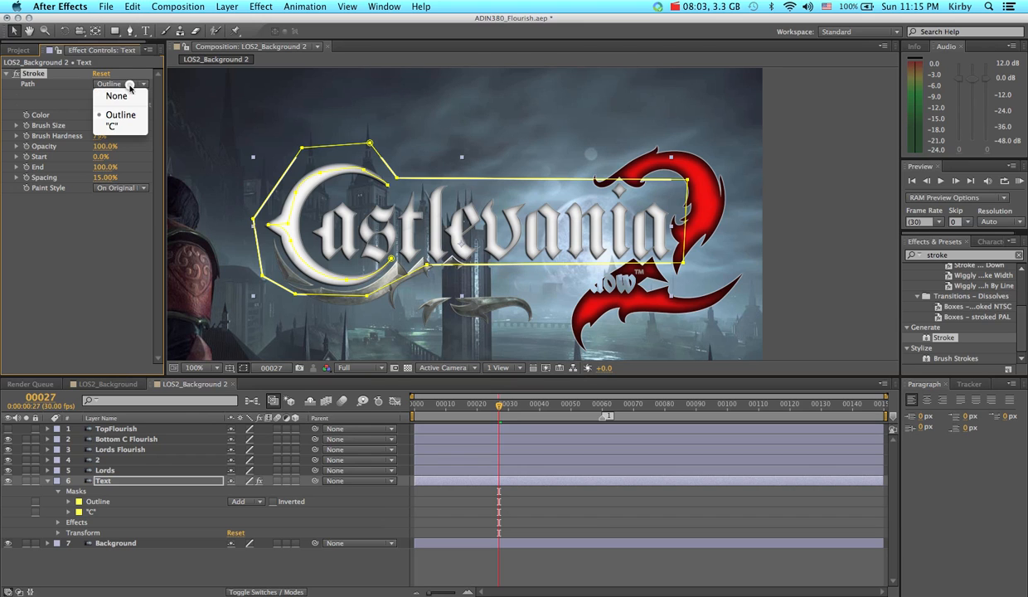
pyautogui.click(117, 124)
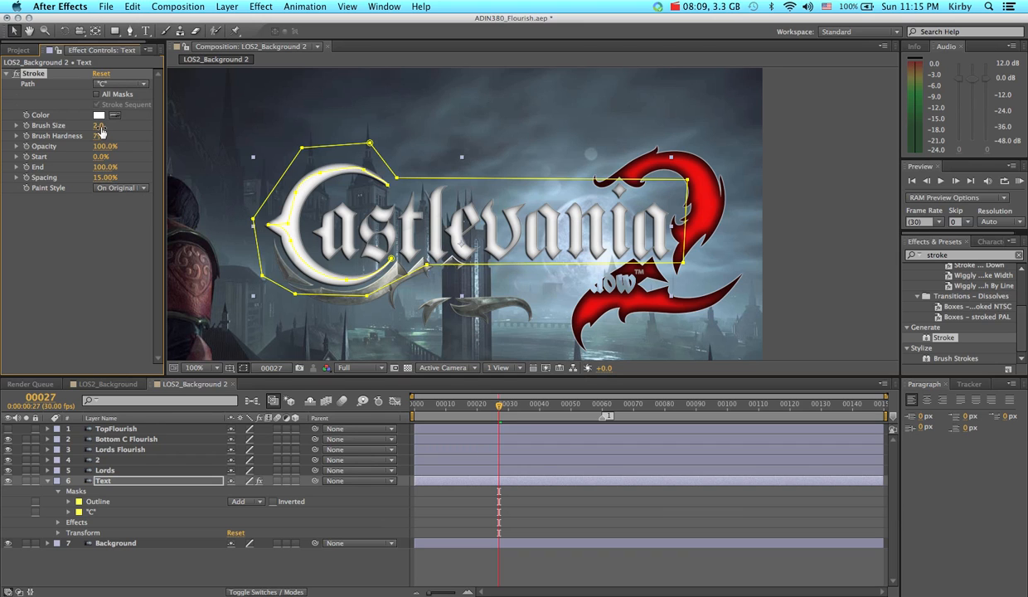
pyautogui.click(107, 188)
pyautogui.click(44, 212)
pyautogui.click(111, 186)
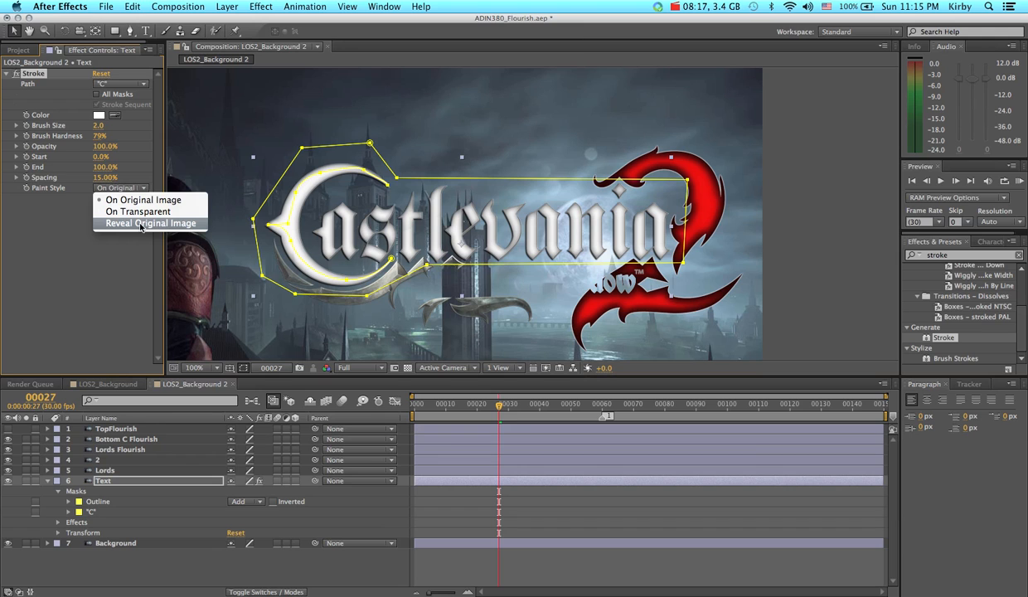
pyautogui.click(141, 225)
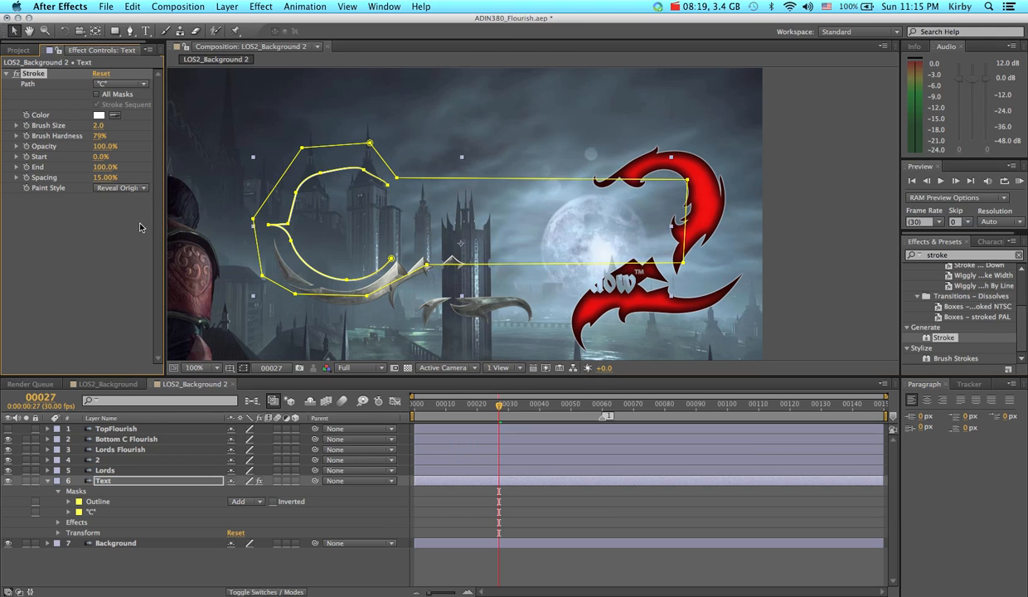
# - Increase the Stroke effect's brush size to 24.1 so the stroke covers the full width of the letter C
pyautogui.click(107, 253)
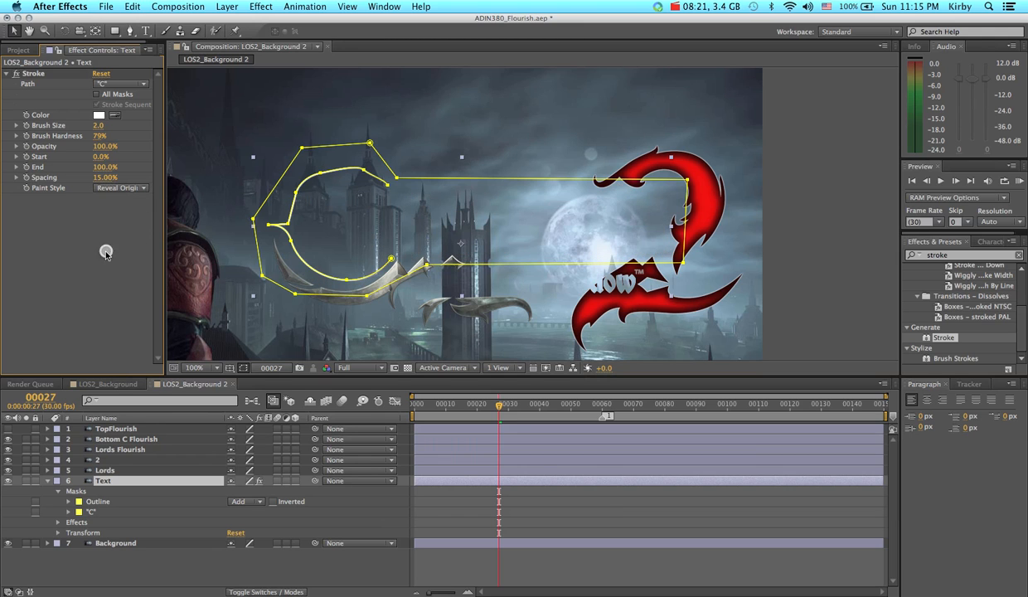
pyautogui.click(172, 522)
pyautogui.click(176, 554)
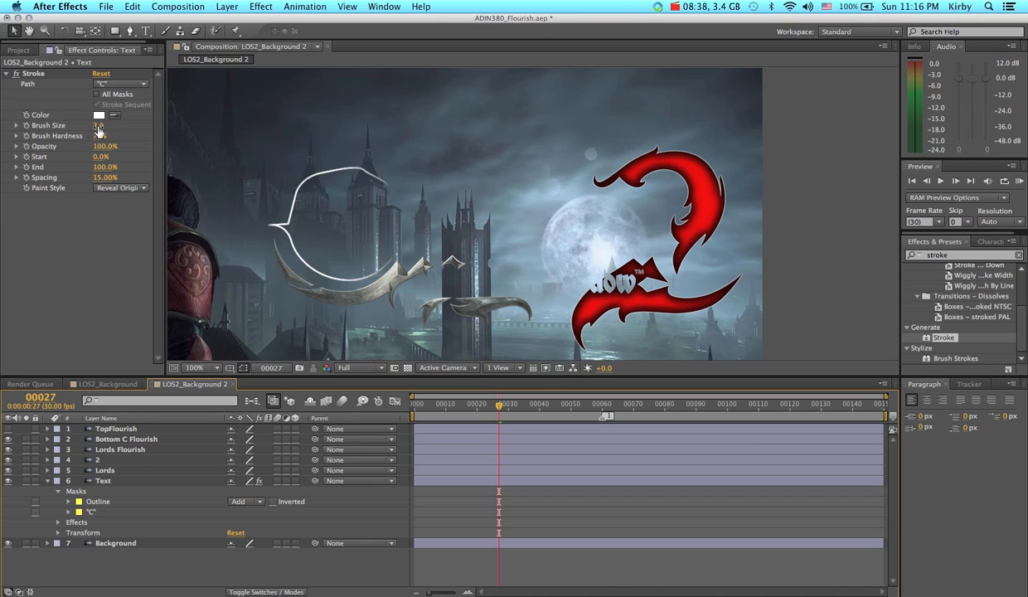
pyautogui.moveTo(98, 126)
pyautogui.mouseDown()
pyautogui.moveTo(201, 119)
pyautogui.moveTo(235, 130)
pyautogui.mouseUp()
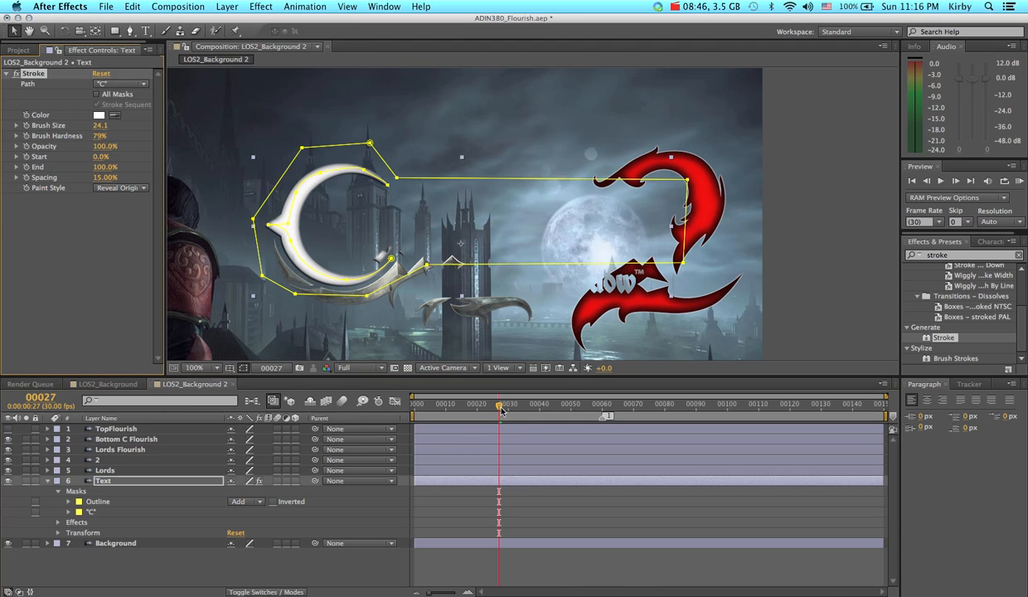
# - Move the current time to frame 15 and enable keyframing for the Stroke effect's End property
pyautogui.moveTo(501, 409); pyautogui.dragTo(462, 427)
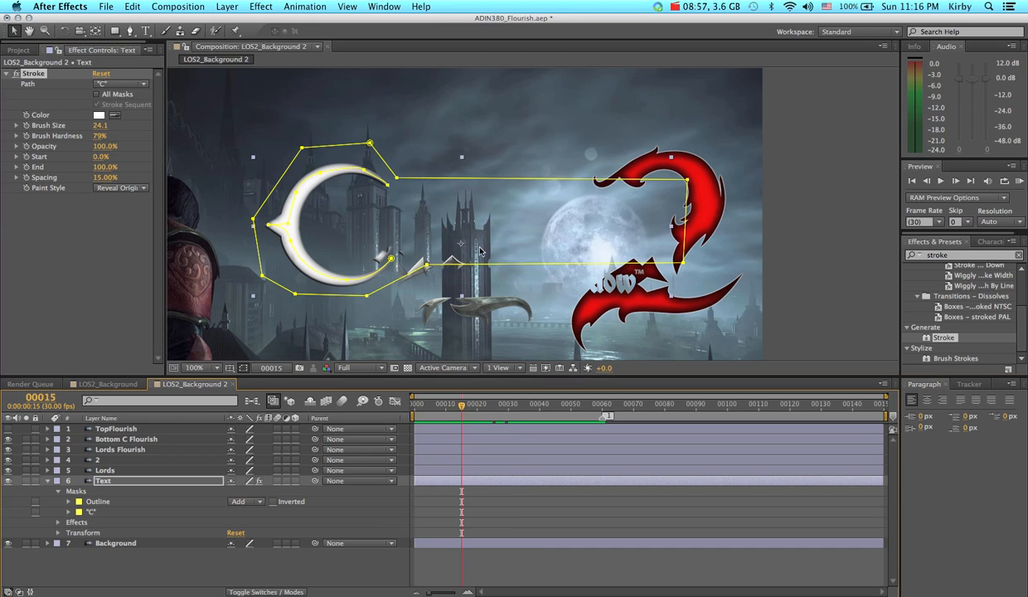
pyautogui.click(154, 569)
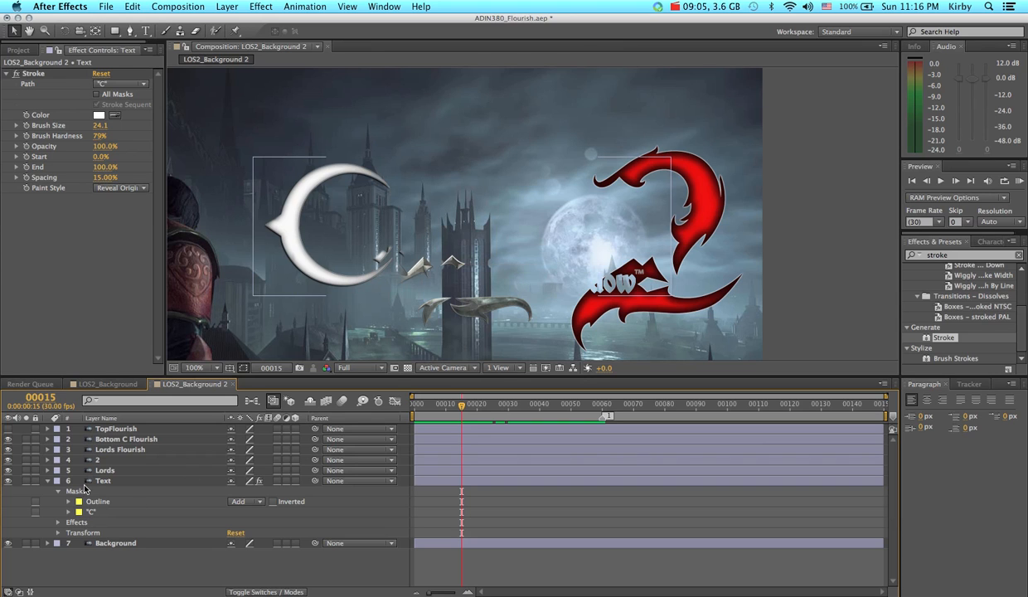
pyautogui.click(26, 167)
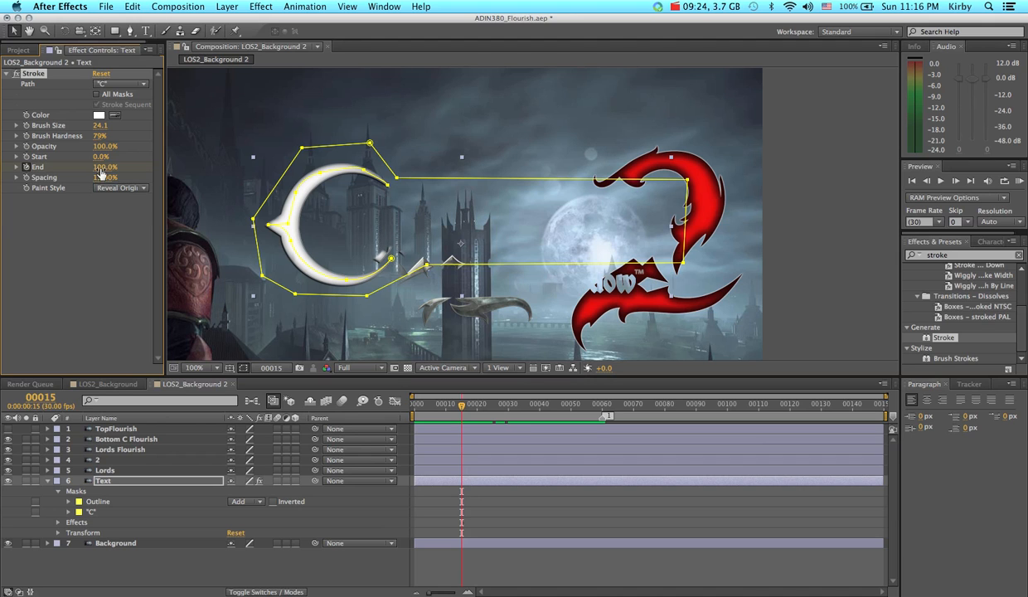
# - Move to frame 30, expand the Text layer's Stroke properties and add an End keyframe at 100%
pyautogui.click(468, 407)
pyautogui.moveTo(468, 407); pyautogui.dragTo(507, 407)
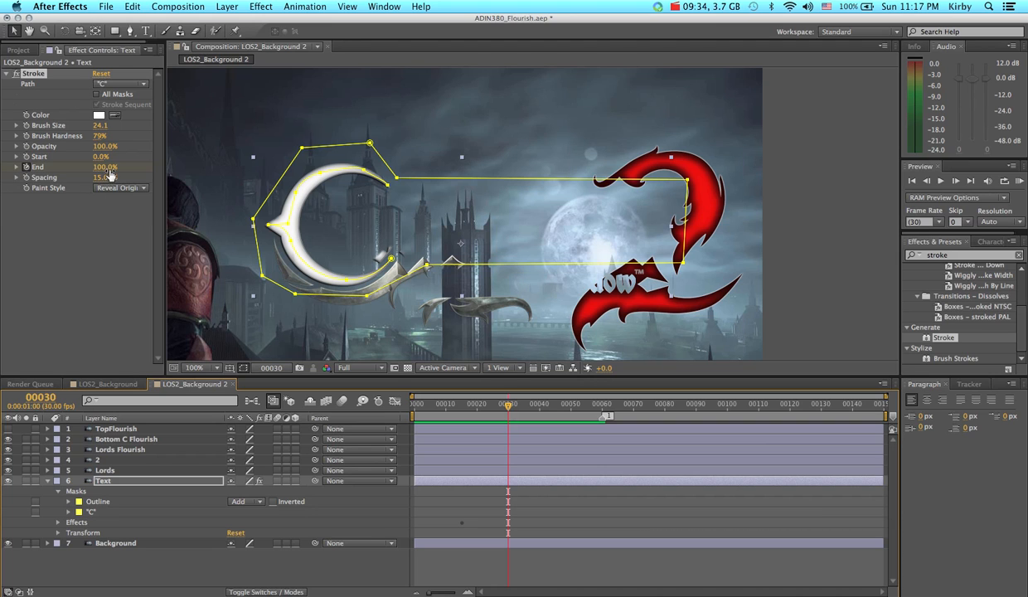
pyautogui.click(58, 522)
pyautogui.click(68, 532)
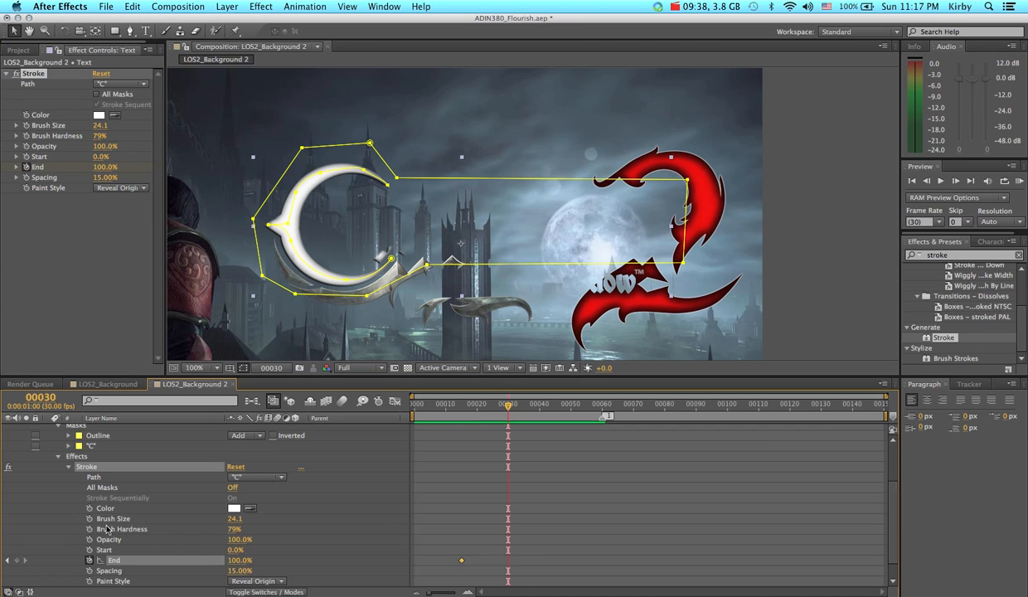
pyautogui.click(17, 561)
# - Return to the frame 15 keyframe and set the Stroke effect's End value to 0%
pyautogui.moveTo(491, 404); pyautogui.dragTo(460, 415)
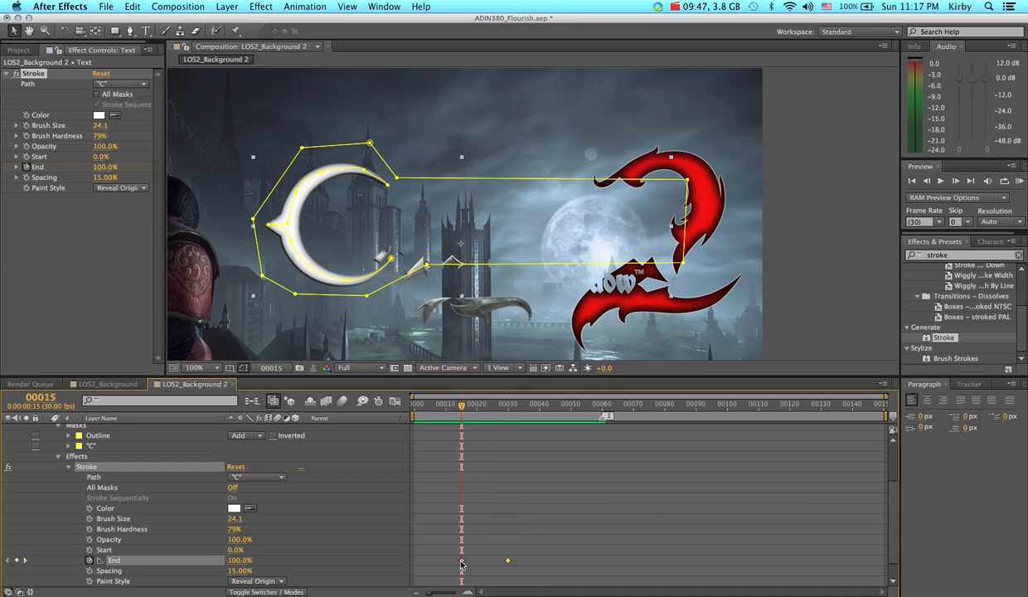
pyautogui.moveTo(461, 410)
pyautogui.mouseDown()
pyautogui.moveTo(501, 406)
pyautogui.moveTo(426, 414)
pyautogui.moveTo(450, 425)
pyautogui.moveTo(461, 415)
pyautogui.mouseUp()
pyautogui.moveTo(102, 167); pyautogui.dragTo(57, 187)
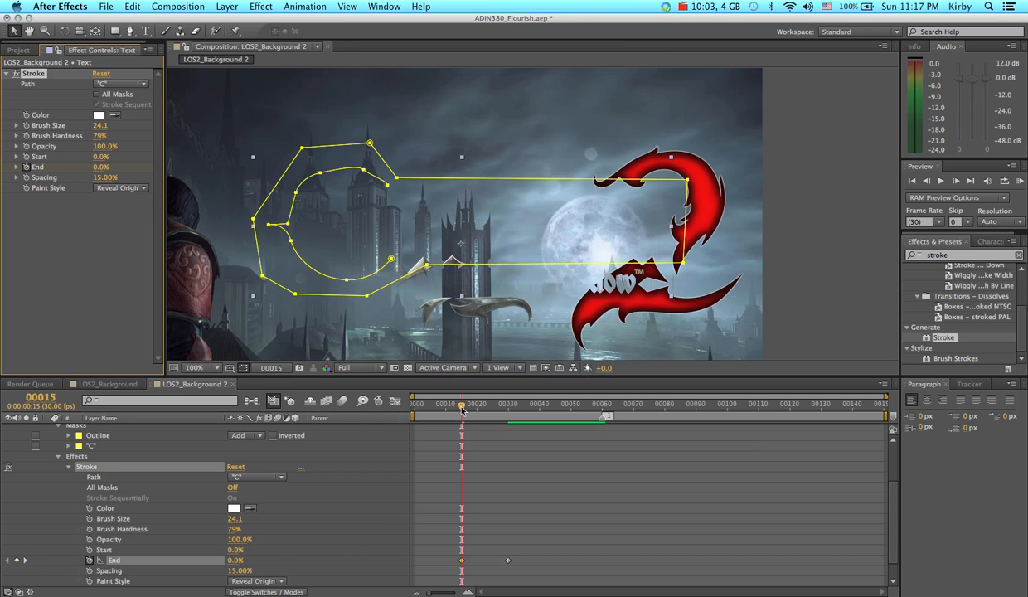
pyautogui.click(291, 521)
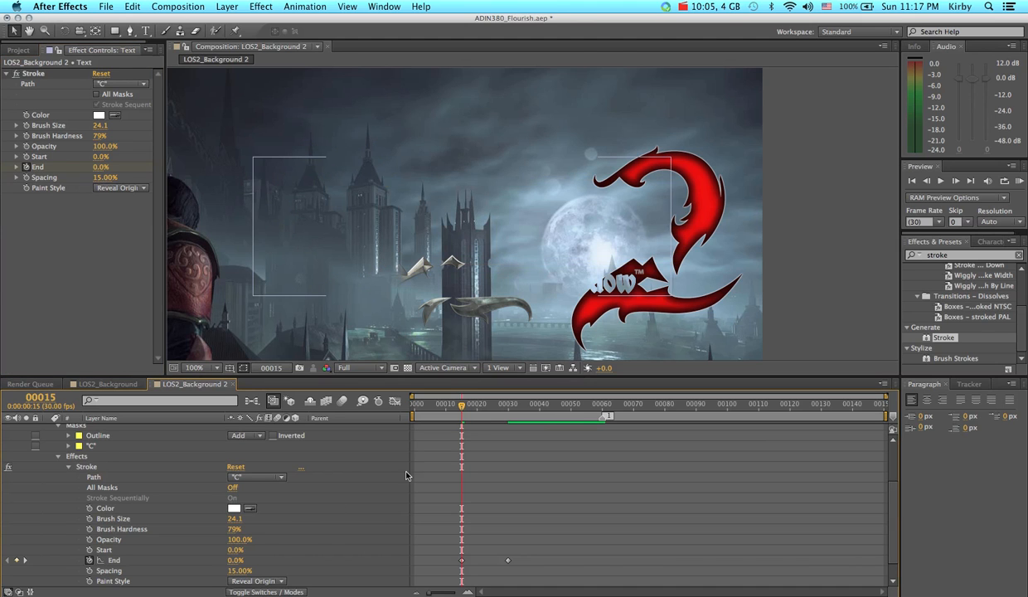
# - Preview the letter C reveal from frame 0, then examine it with the "C" mask selected between frames 24 and 33
pyautogui.moveTo(461, 405); pyautogui.dragTo(414, 413)
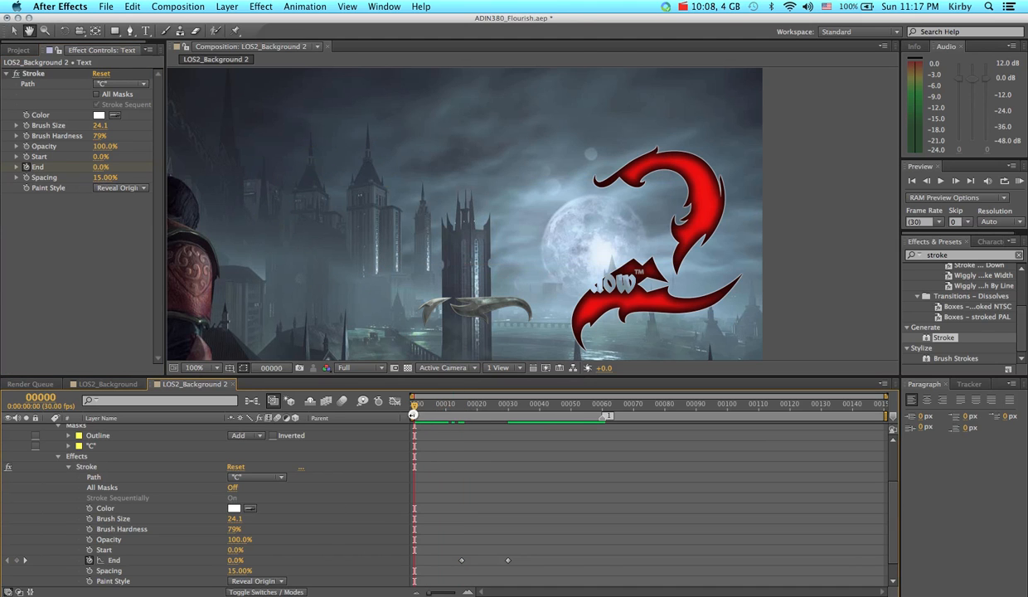
pyautogui.press('space')
pyautogui.moveTo(414, 418)
pyautogui.mouseDown()
pyautogui.moveTo(544, 407)
pyautogui.moveTo(427, 406)
pyautogui.moveTo(490, 406)
pyautogui.mouseUp()
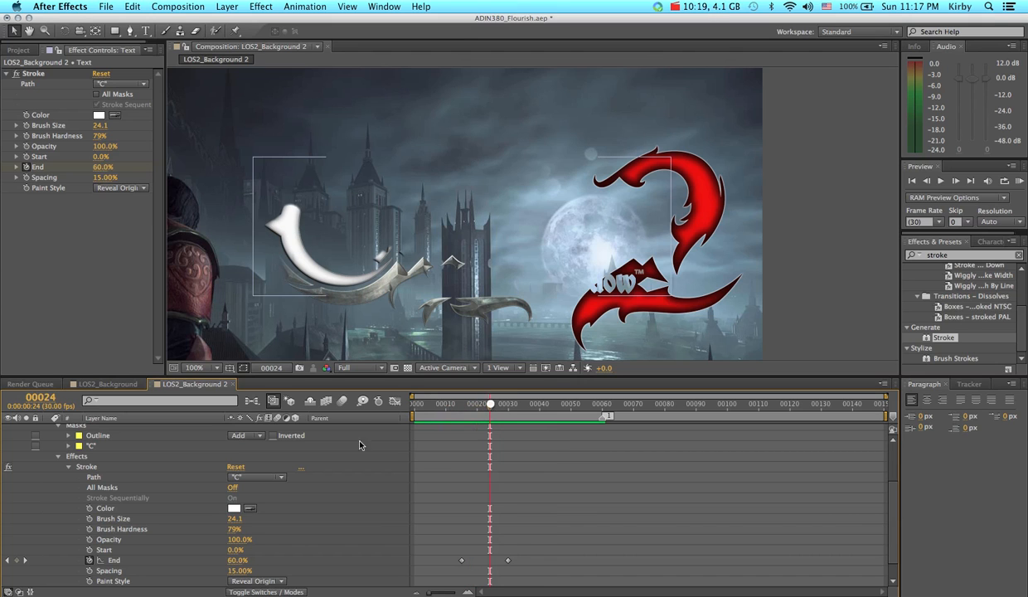
pyautogui.click(83, 445)
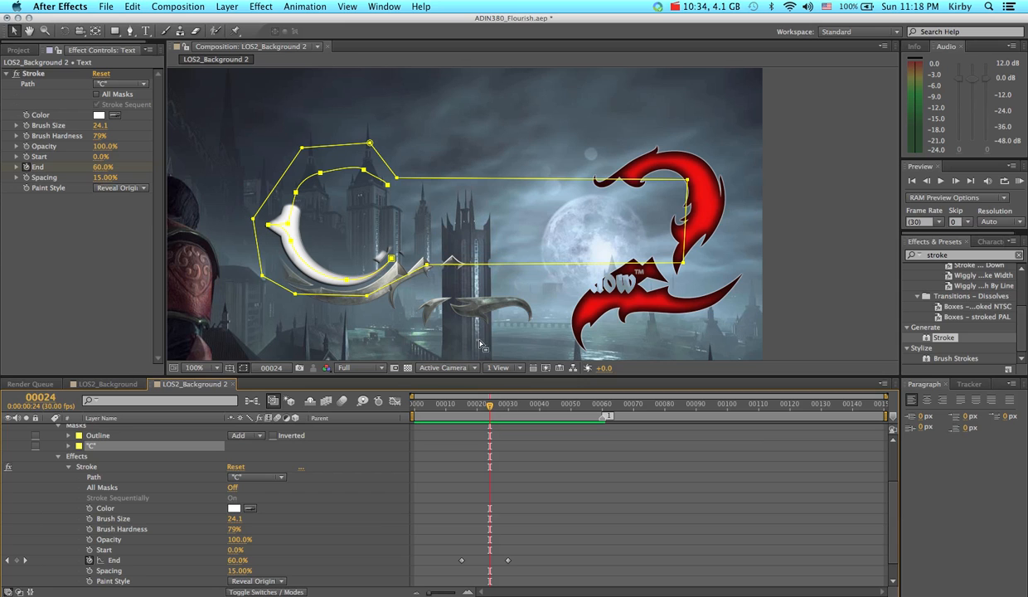
pyautogui.moveTo(490, 406); pyautogui.dragTo(517, 406)
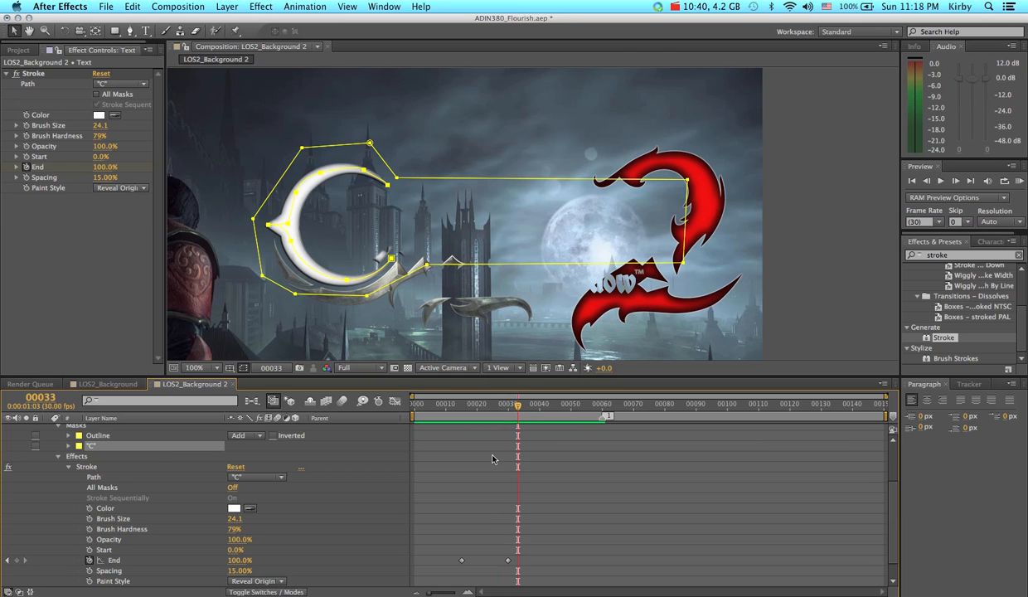
pyautogui.click(657, 6)
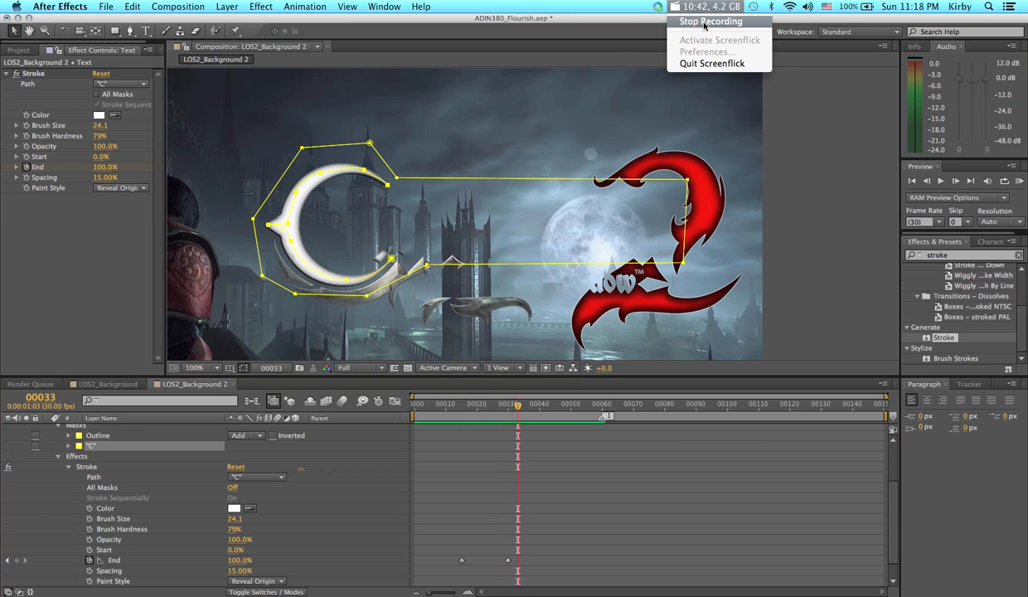